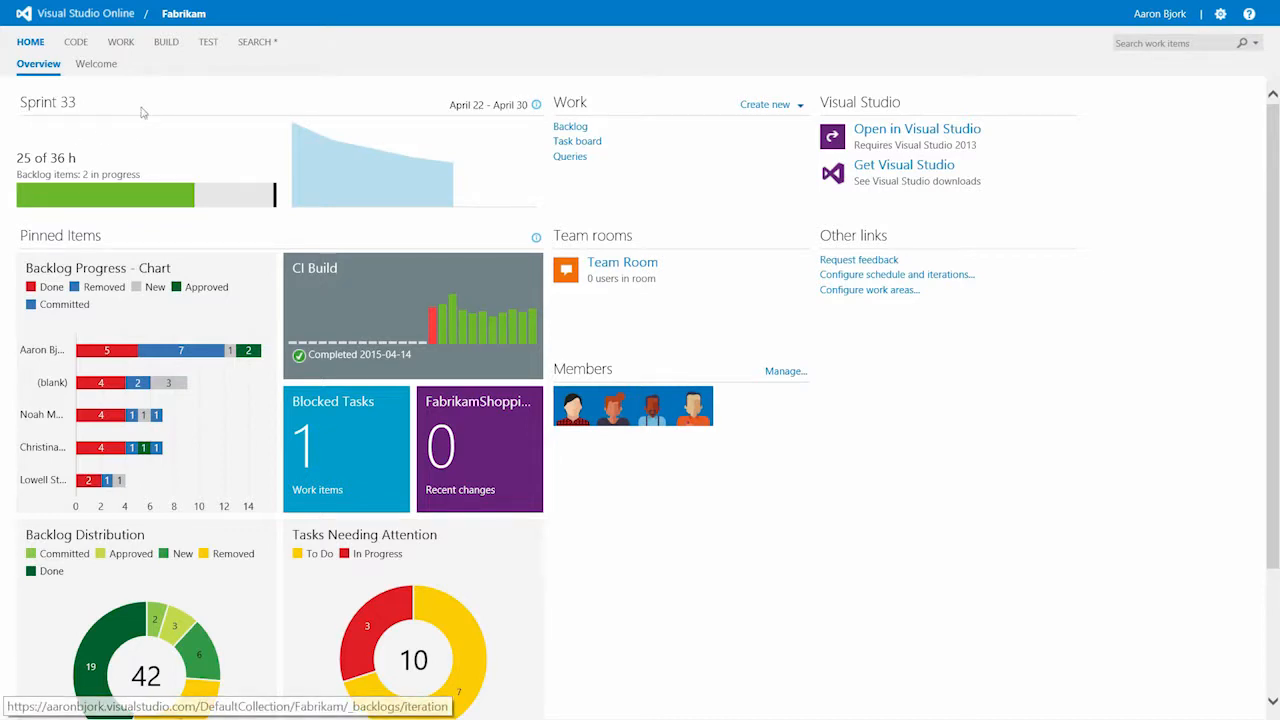
Open the product backlog and examine the team's velocity chart for the recent sprints
left_click(121, 44)
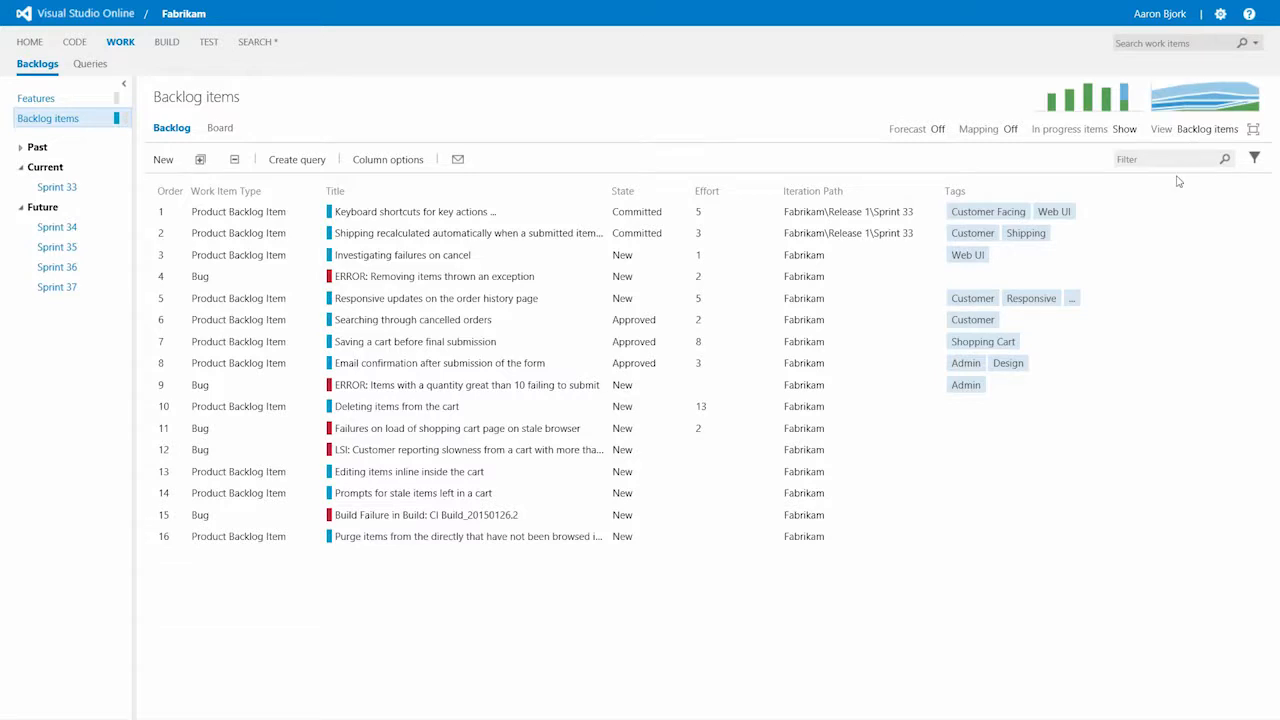
left_click(1104, 106)
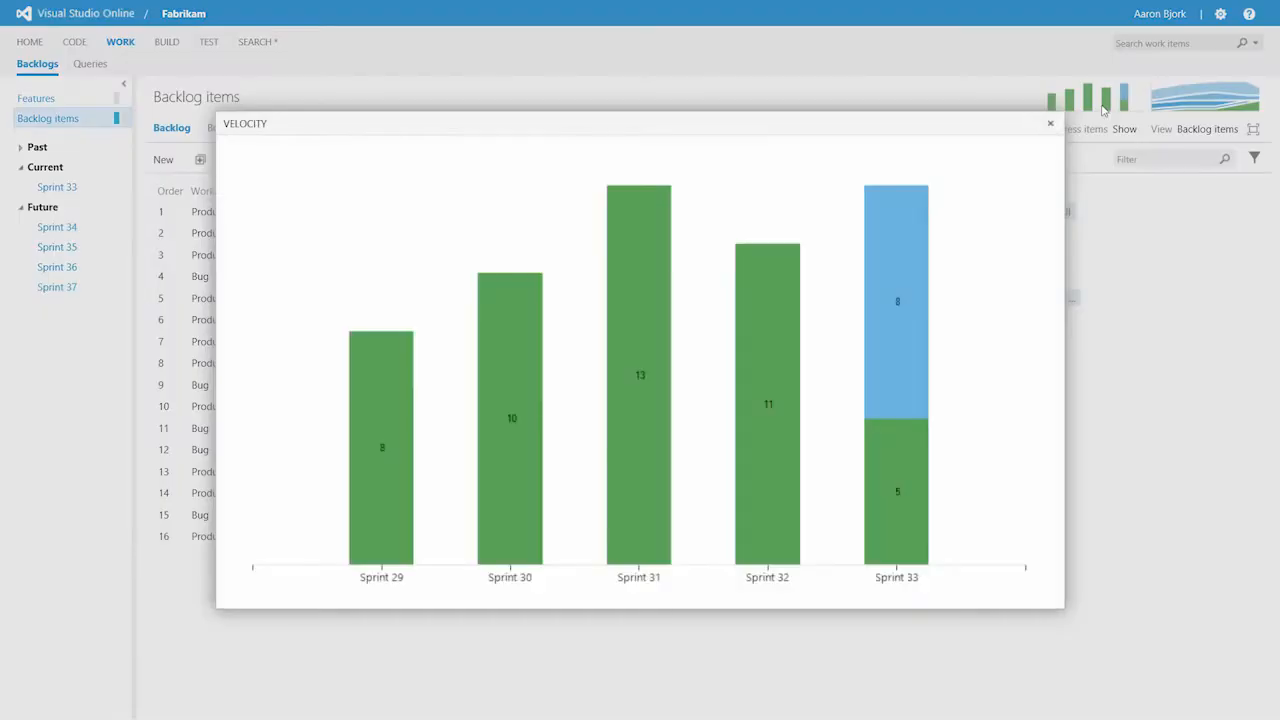
left_click(1050, 126)
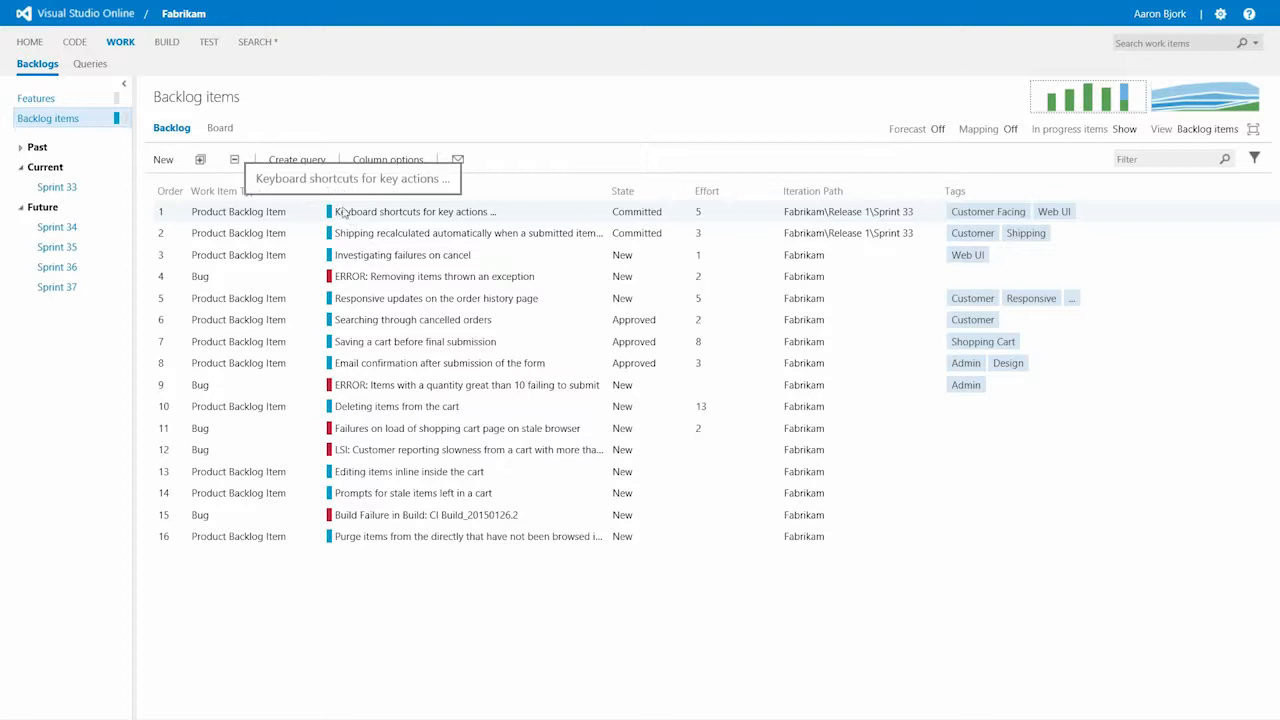
Reprioritize the backlog so "Email confirmation" is fourth, "Investigating failures on cancel" seventh and "Responsive updates" eighth, and add a product backlog item titled "Add new items"
left_click_drag(346, 255, 372, 365)
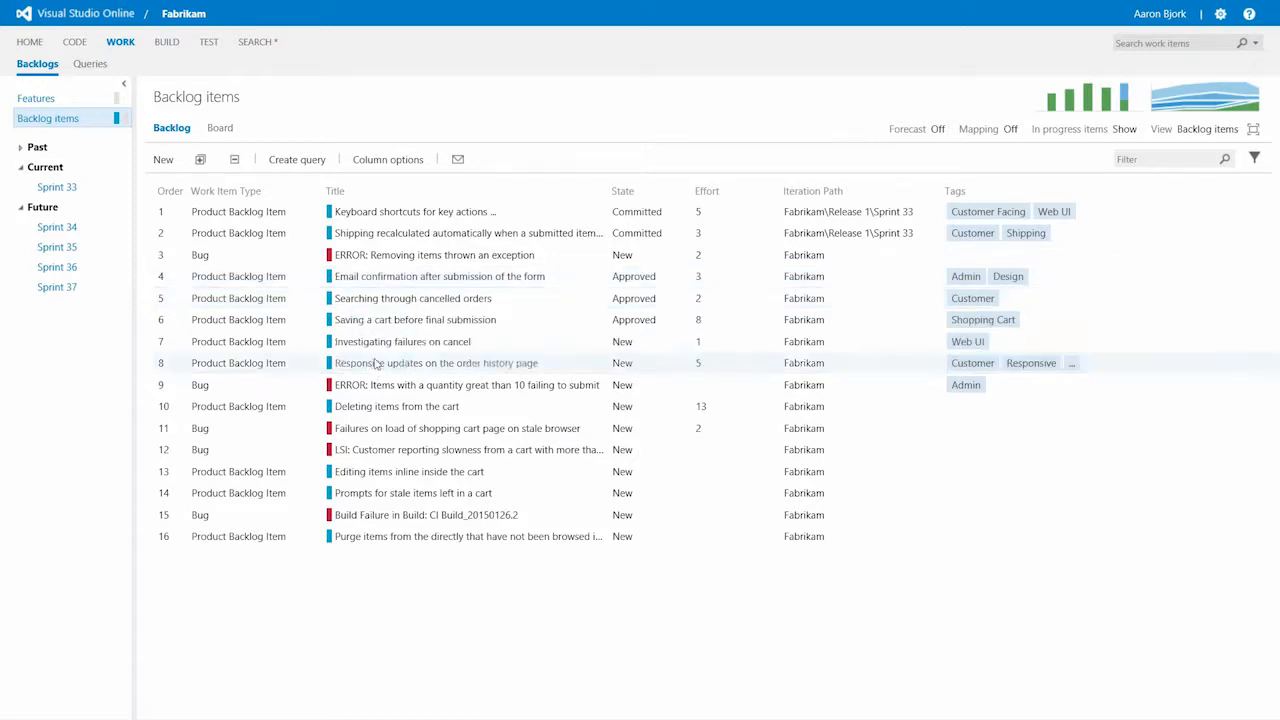
left_click(161, 161)
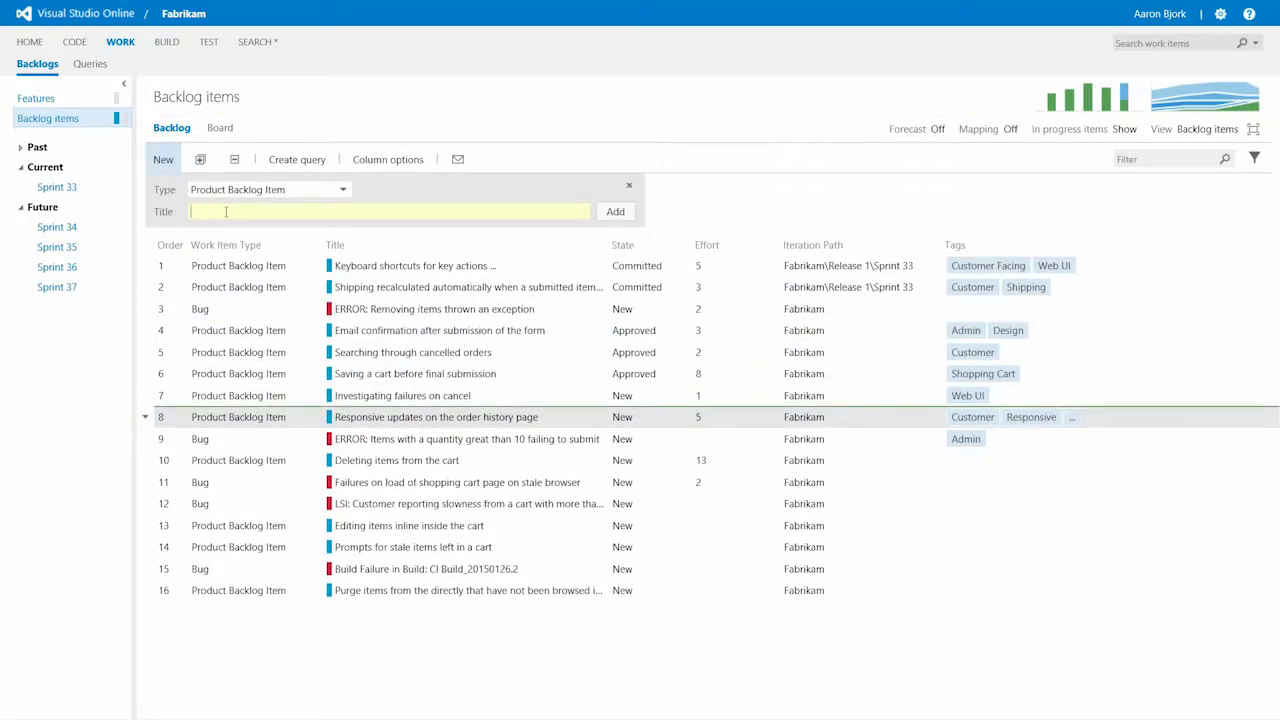
type("Add new items")
key("Return")
Add a bug titled "I'm adding a bug" and move it directly below "Email confirmation after submission of the form" in the backlog
left_click(232, 196)
left_click(236, 228)
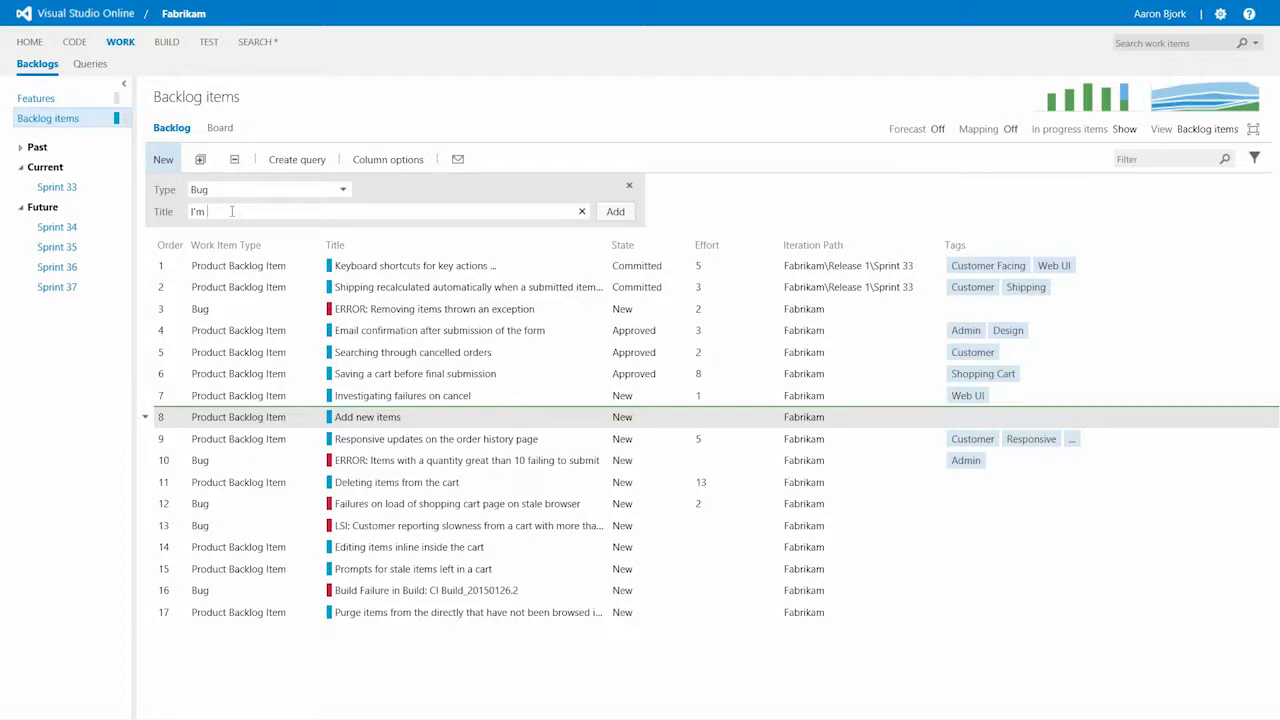
left_click(231, 211)
type("I'm adding a bug")
key("Return")
left_click_drag(367, 419, 376, 352)
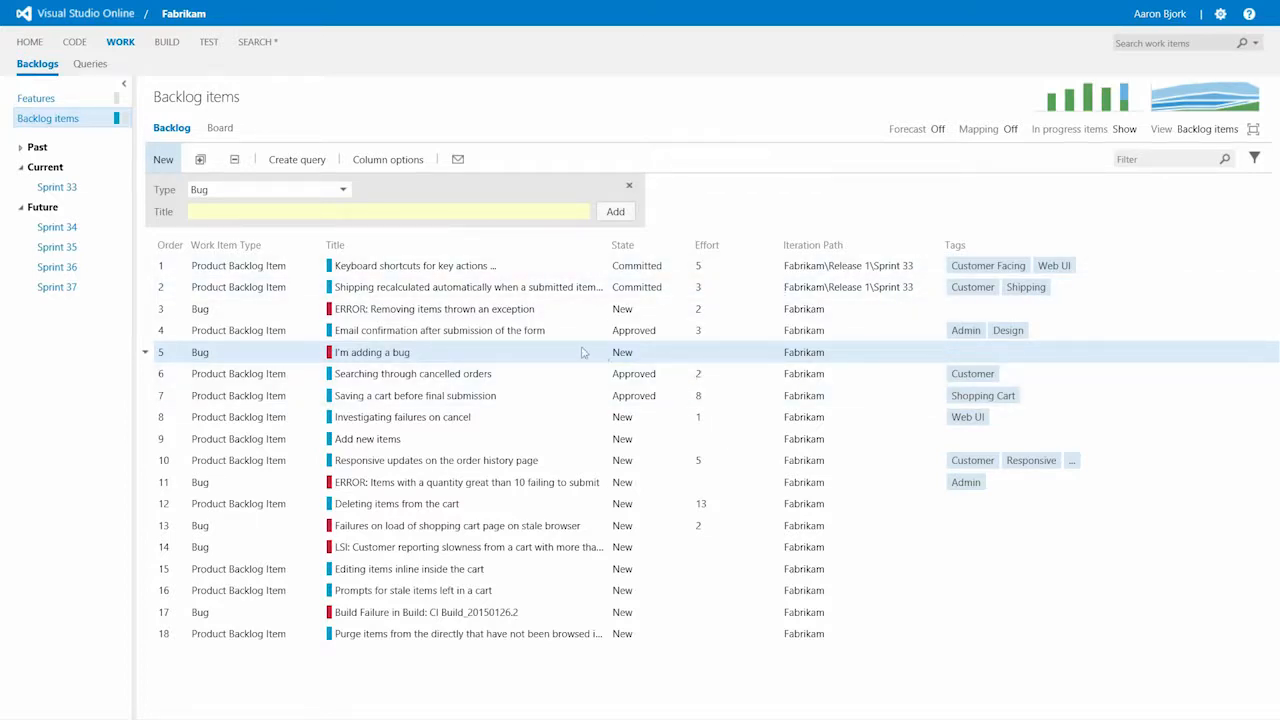
Assign the third, fourth and fifth backlog items to Sprint 34
left_click_drag(482, 312, 57, 227)
left_click_drag(280, 335, 60, 227)
left_click_drag(265, 355, 57, 227)
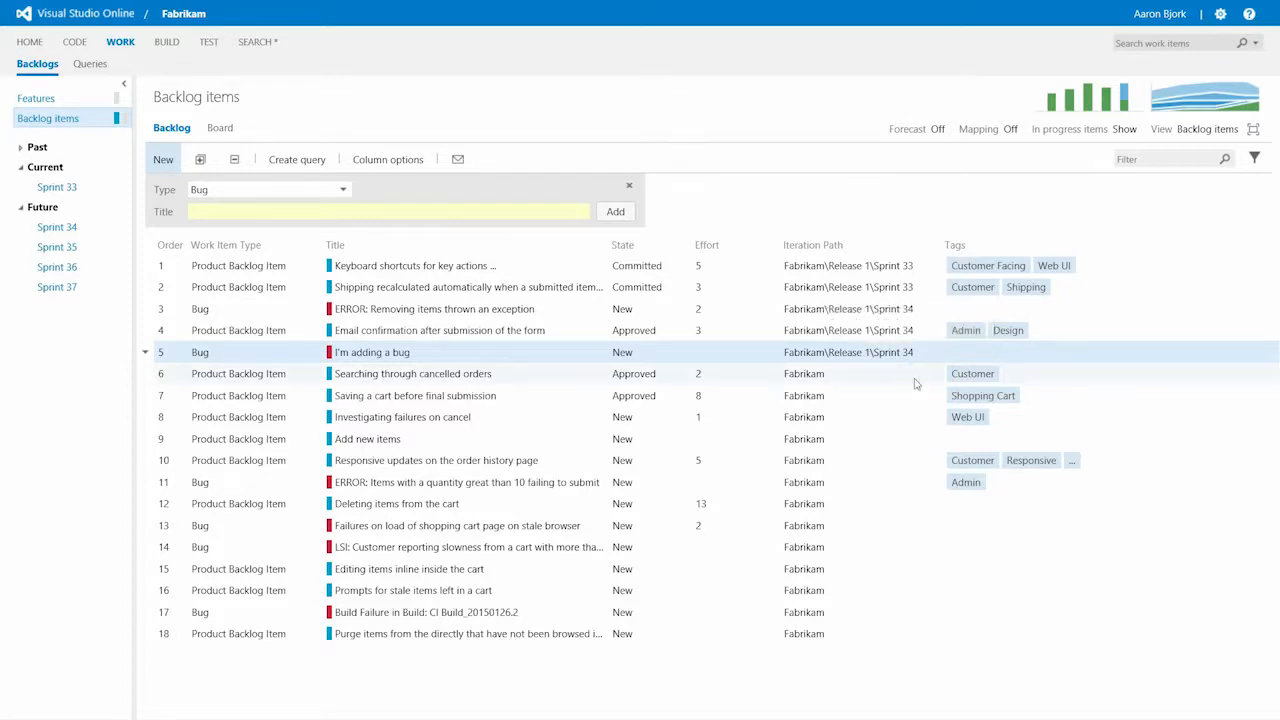
On the backlog board, move "Investigating failures on cancel" below "Add new items" and "Responsive updates on the order history page" to the Done part of Design
left_click(221, 133)
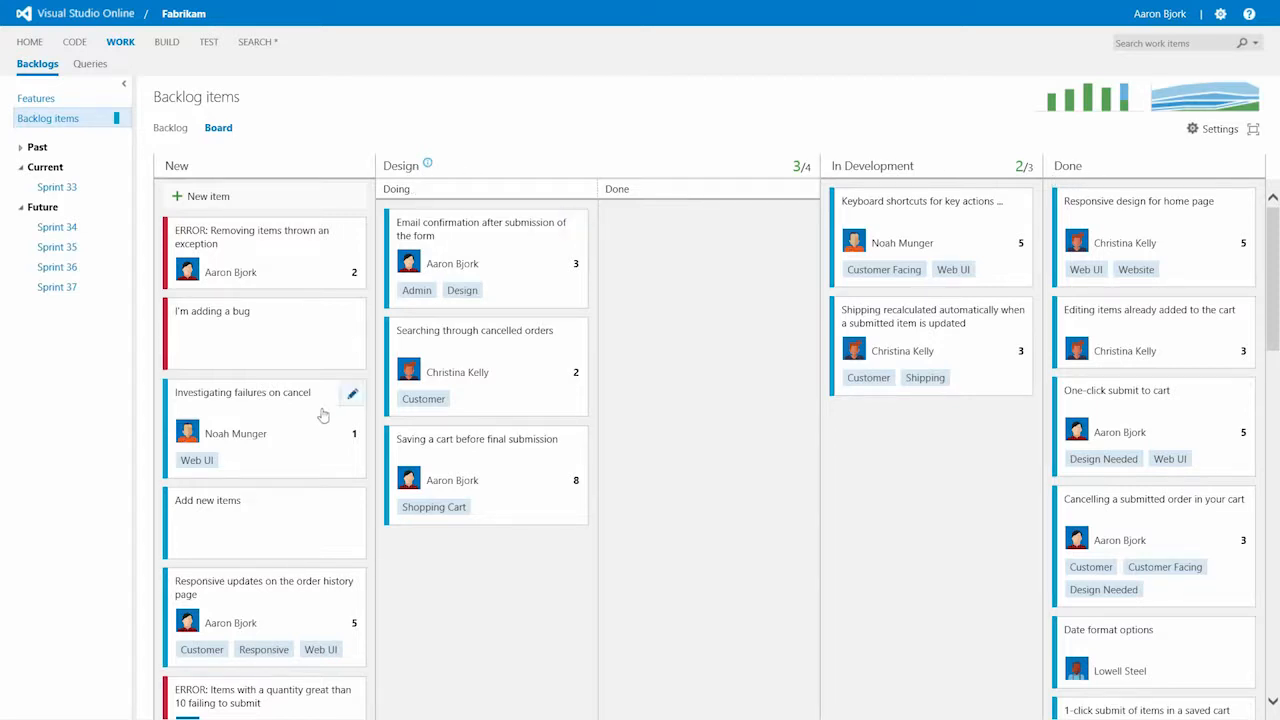
left_click_drag(254, 391, 246, 520)
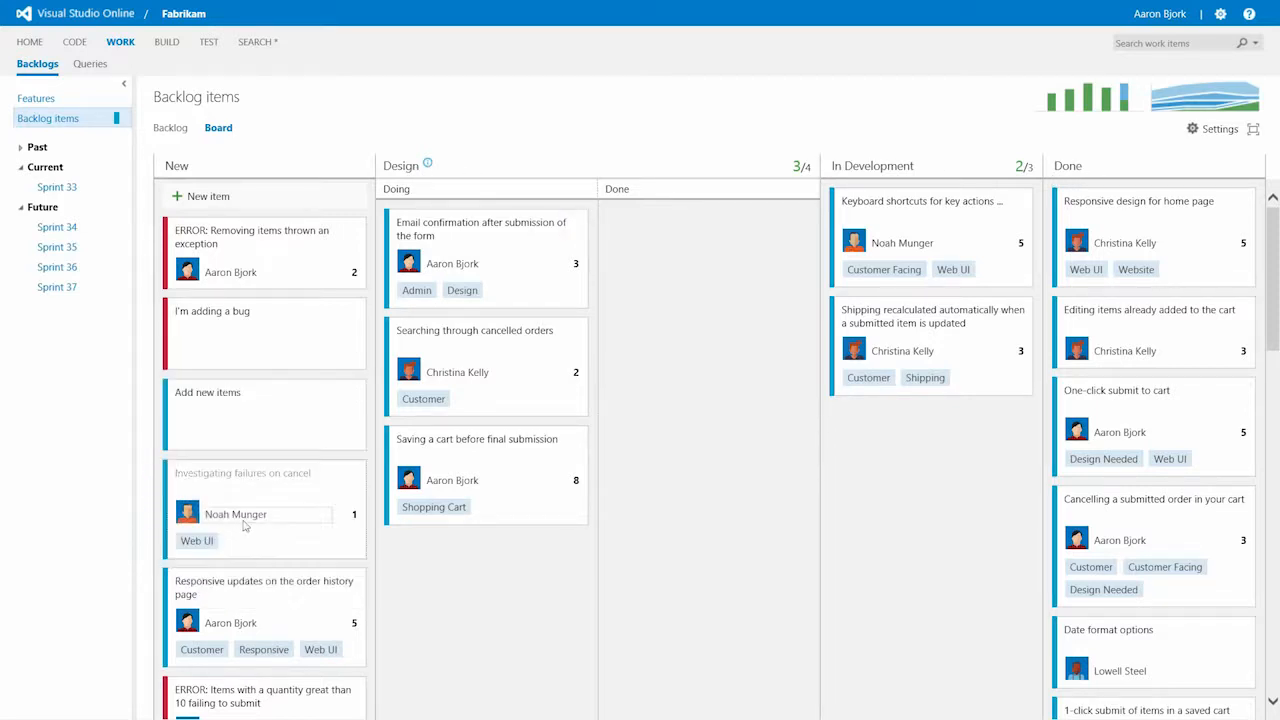
left_click_drag(240, 584, 676, 246)
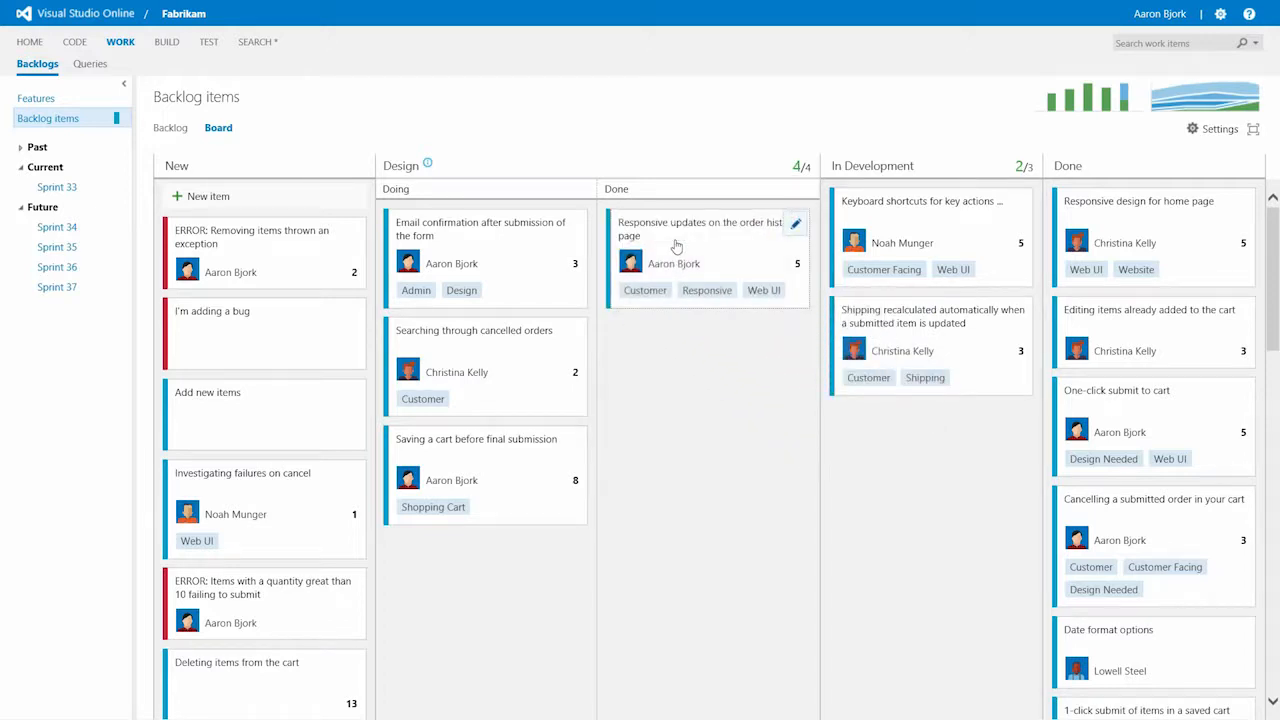
Open the Sprint 33 backlog and expand all its items to show their tasks
left_click(95, 189)
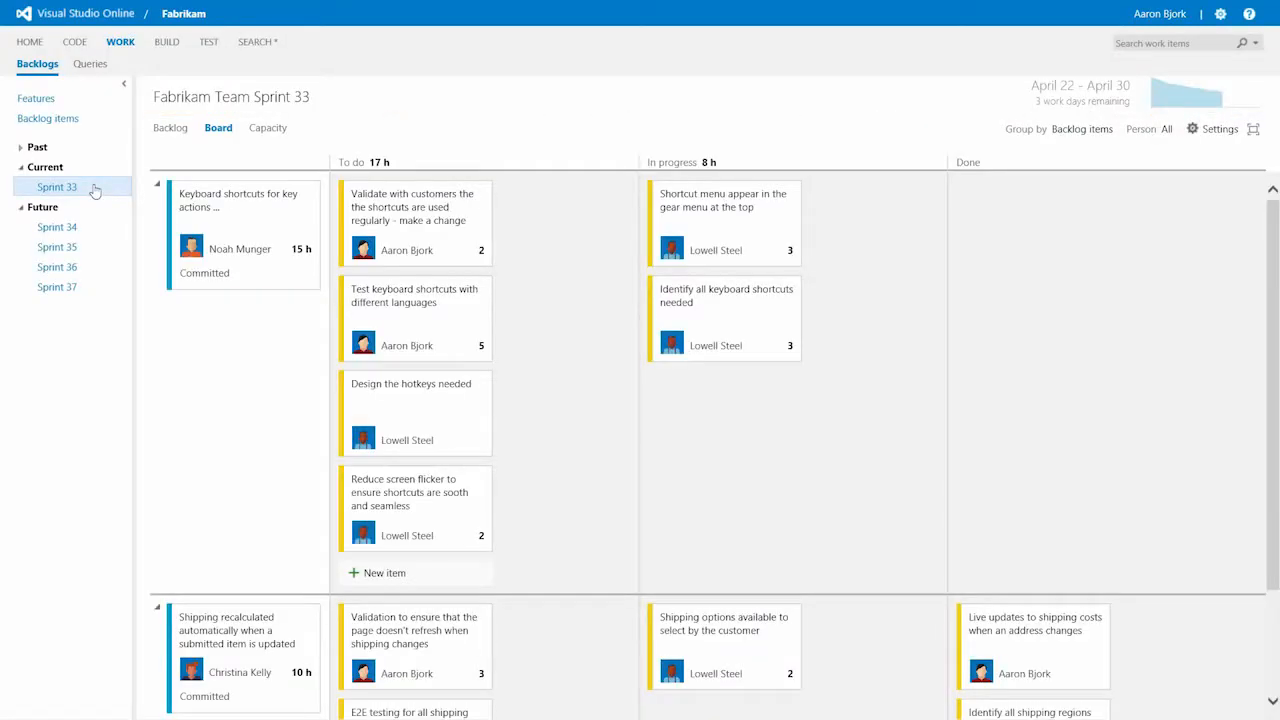
left_click(169, 134)
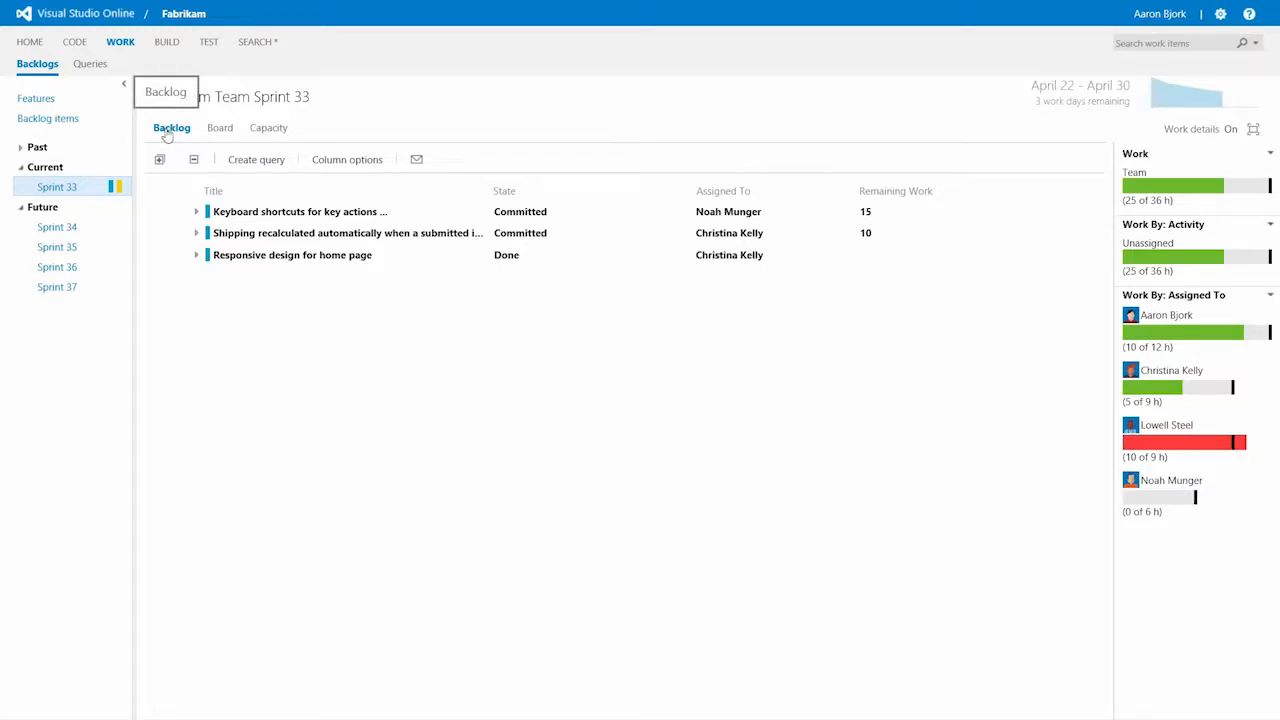
left_click(160, 160)
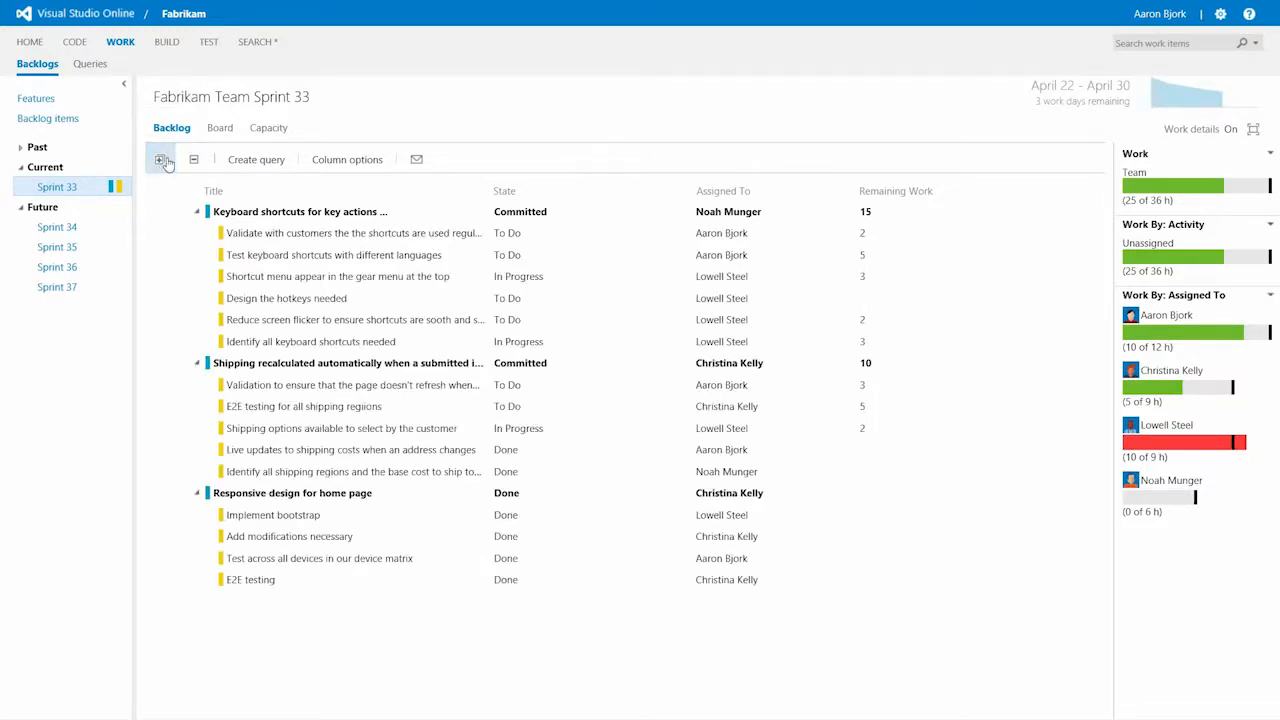
Reorder the keyboard shortcuts tasks with screen flicker second and hotkeys third, and reassign the gear menu shortcut task to the second-listed team member
left_click_drag(250, 256, 284, 305)
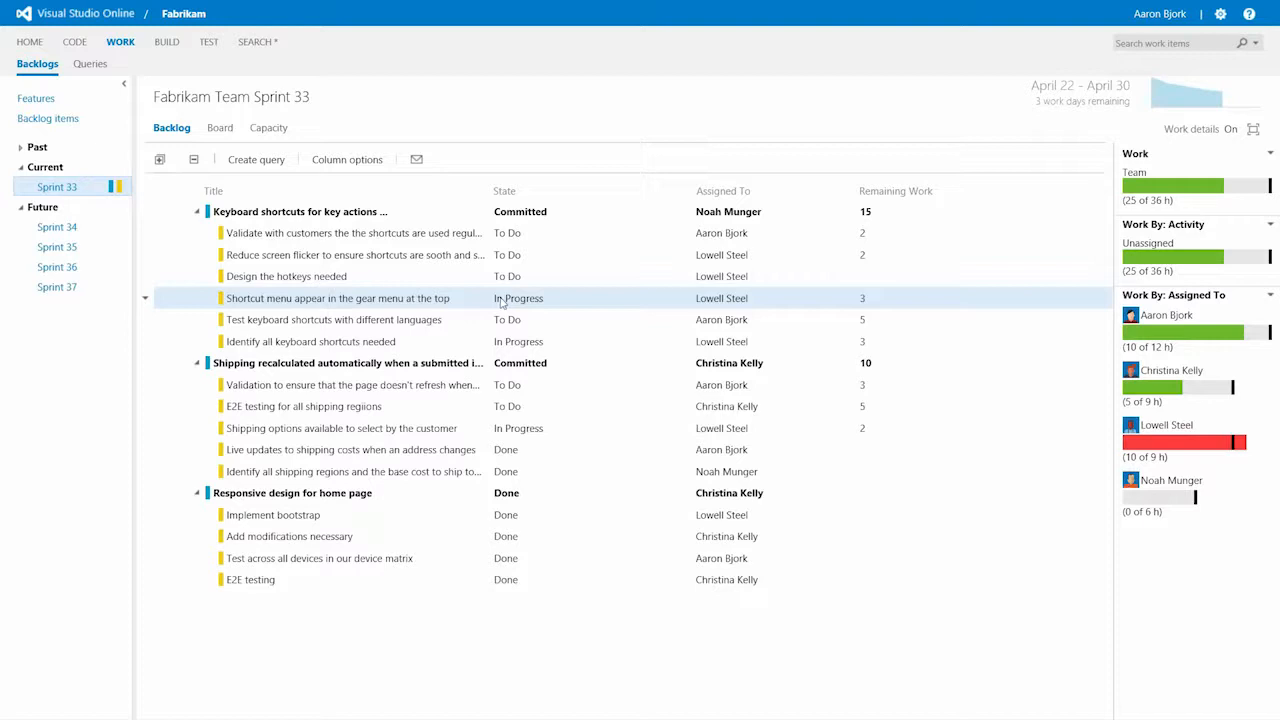
left_click_drag(502, 302, 1182, 387)
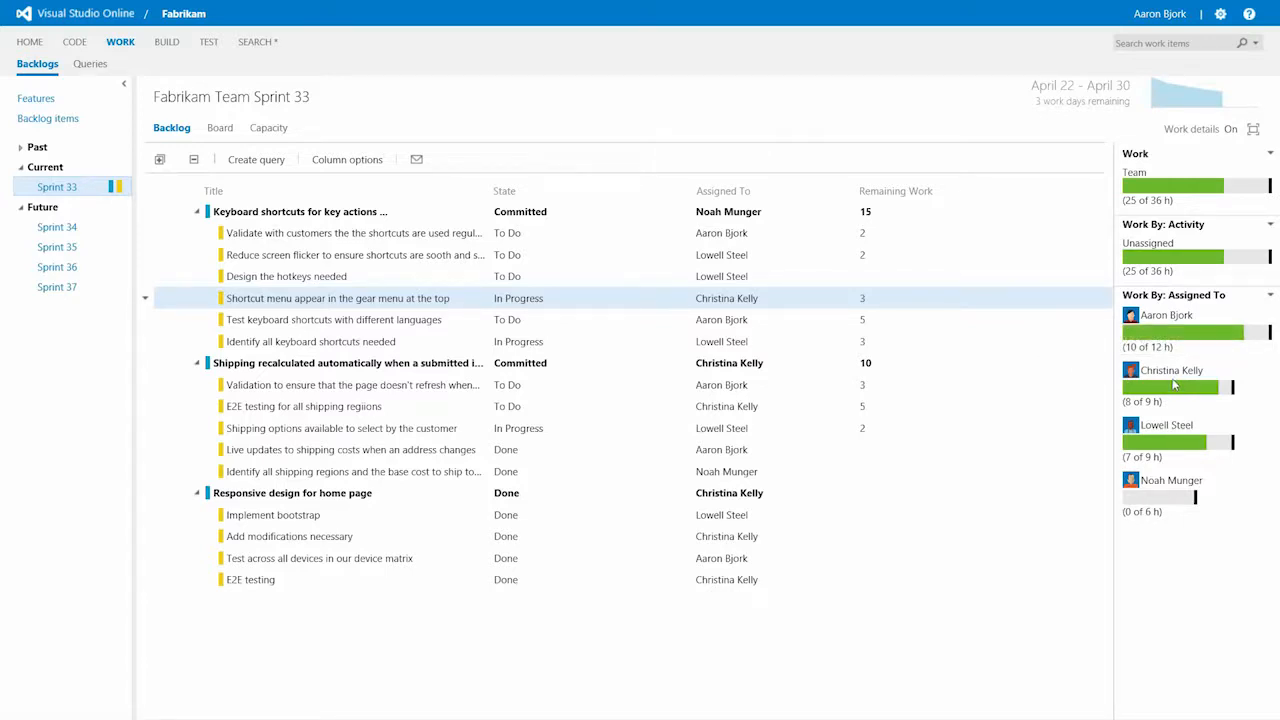
On the Sprint 33 board, move the "Reduce screen flicker", "Design the hotkeys needed" and "Identify all keyboard shortcuts needed" tasks to Done
left_click(222, 129)
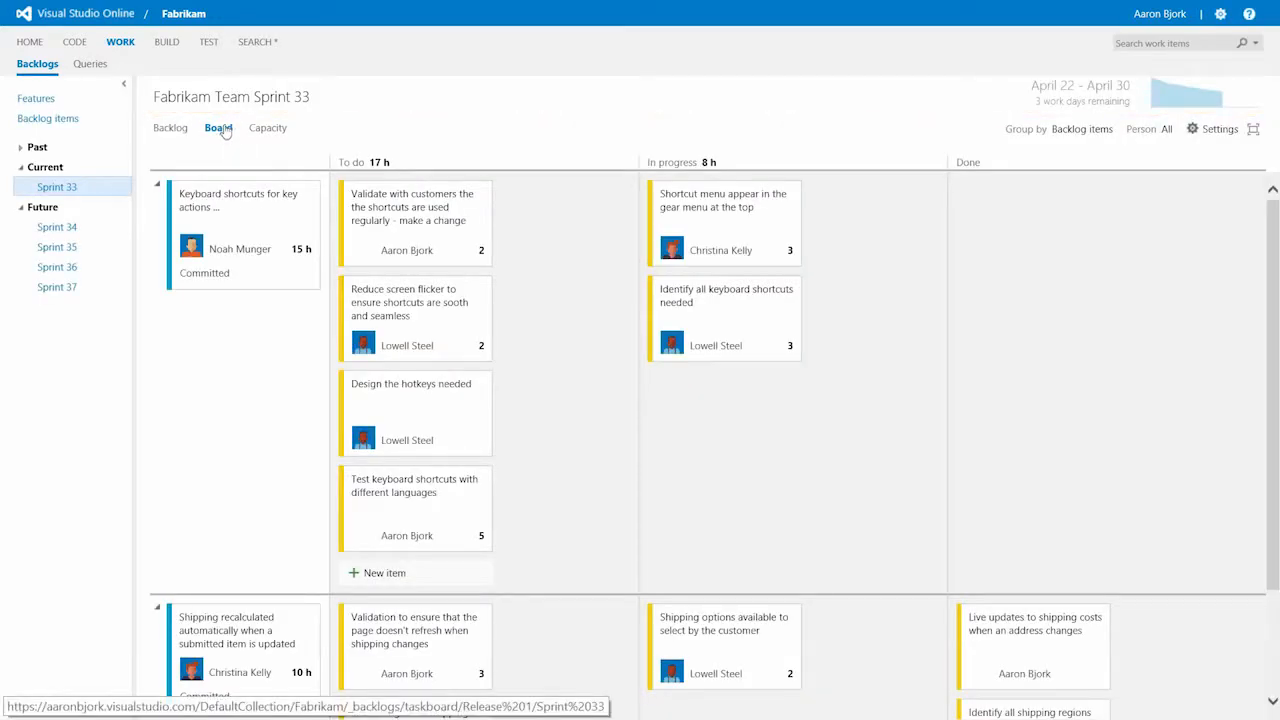
left_click(124, 85)
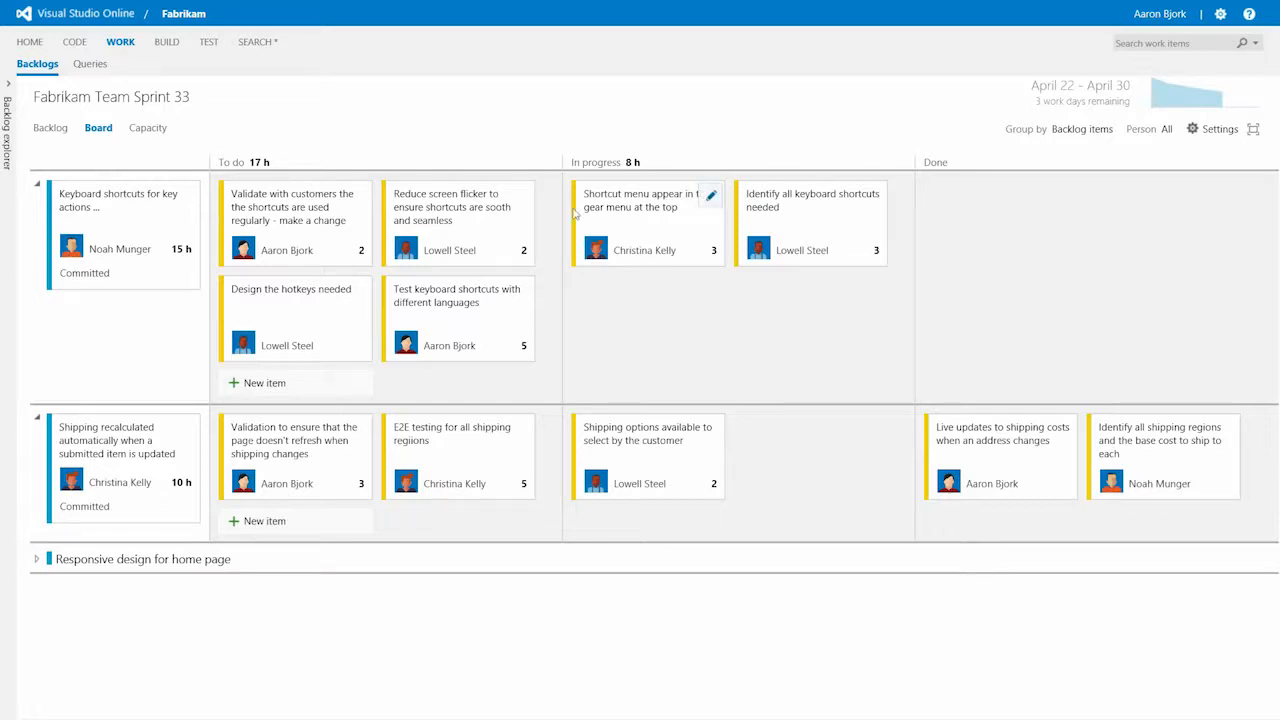
left_click_drag(469, 207, 825, 215)
left_click_drag(675, 207, 952, 195)
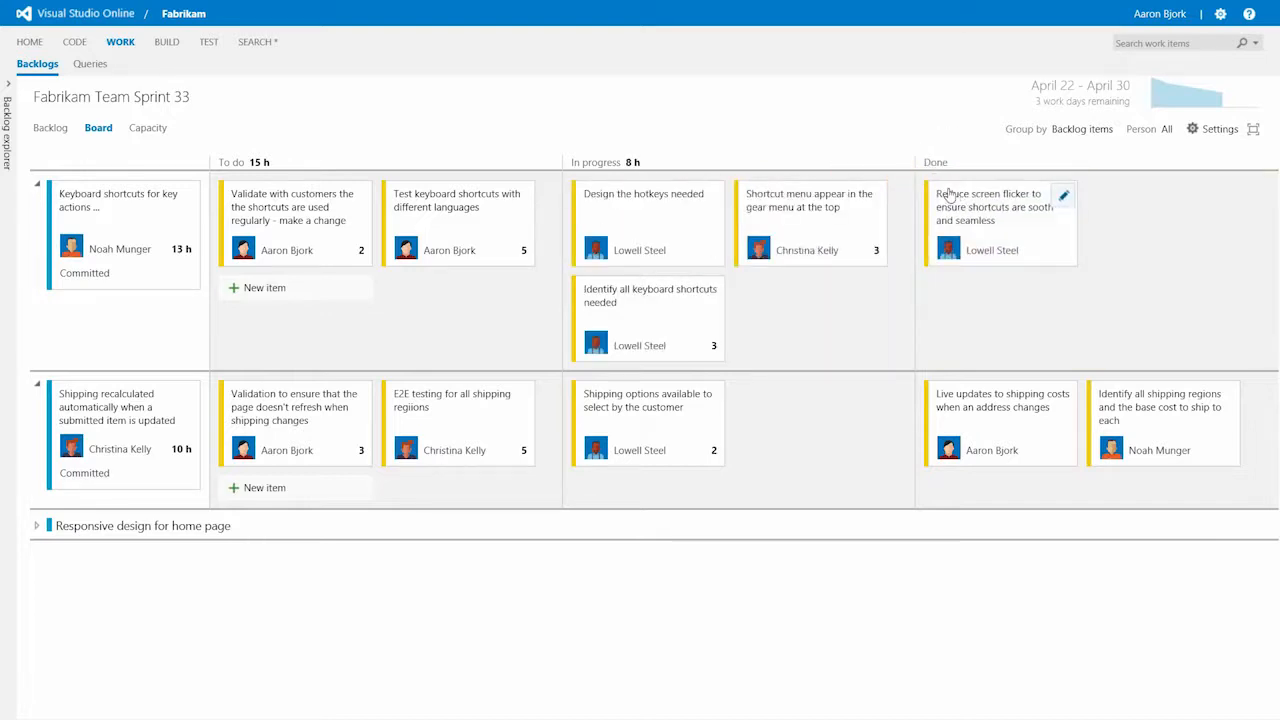
left_click_drag(657, 194, 1000, 280)
left_click_drag(794, 203, 1026, 242)
left_click_drag(1027, 241, 1030, 250)
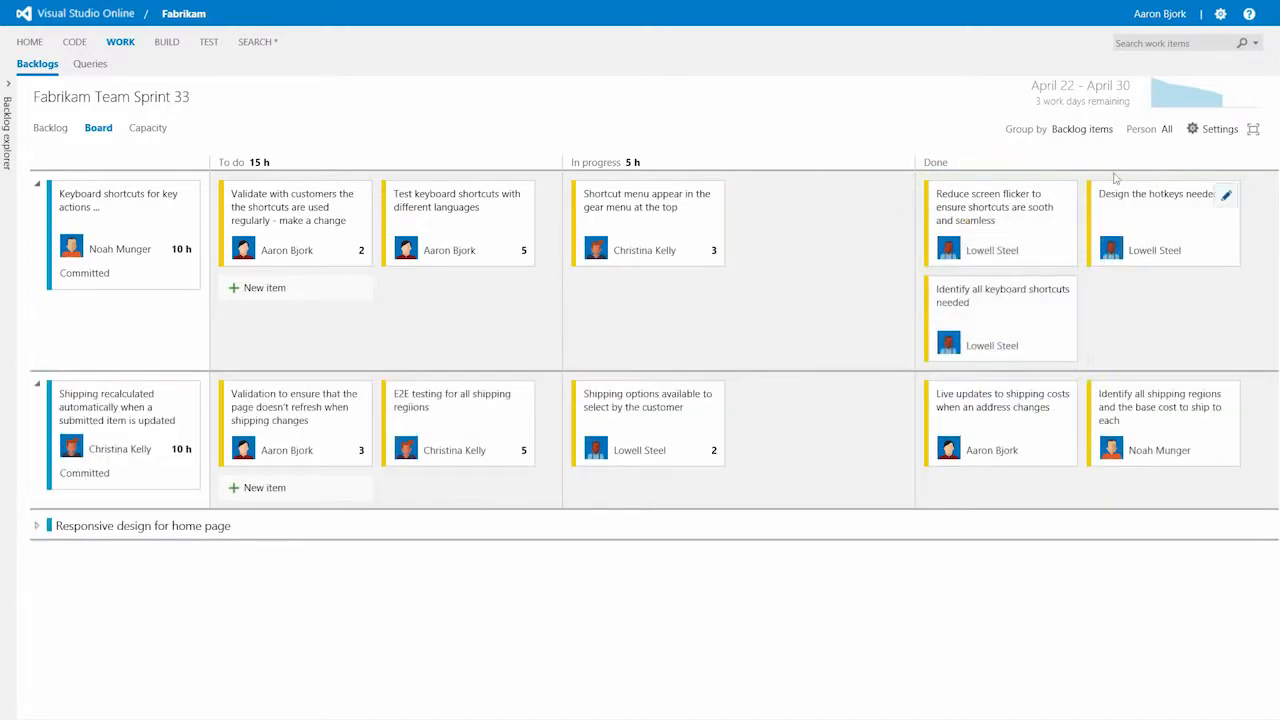
Examine the Sprint 33 burndown chart and compare the remaining work with the ideal trend
left_click(1165, 100)
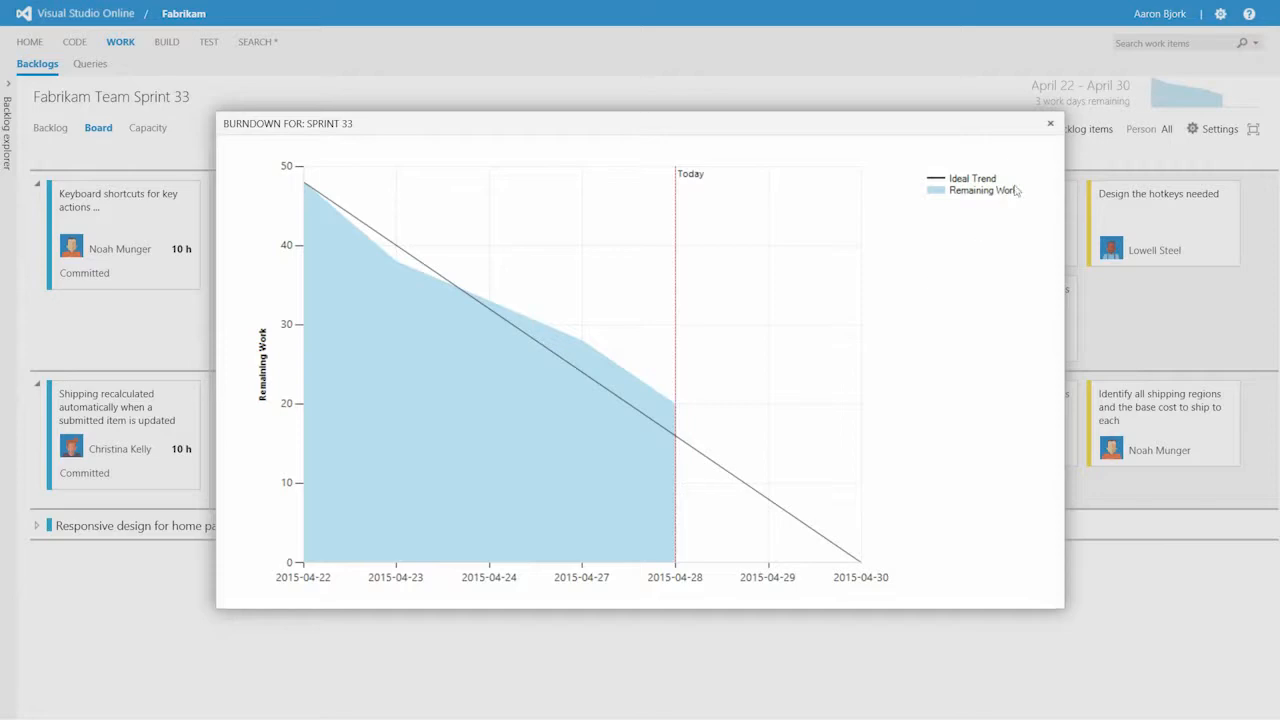
left_click(1051, 127)
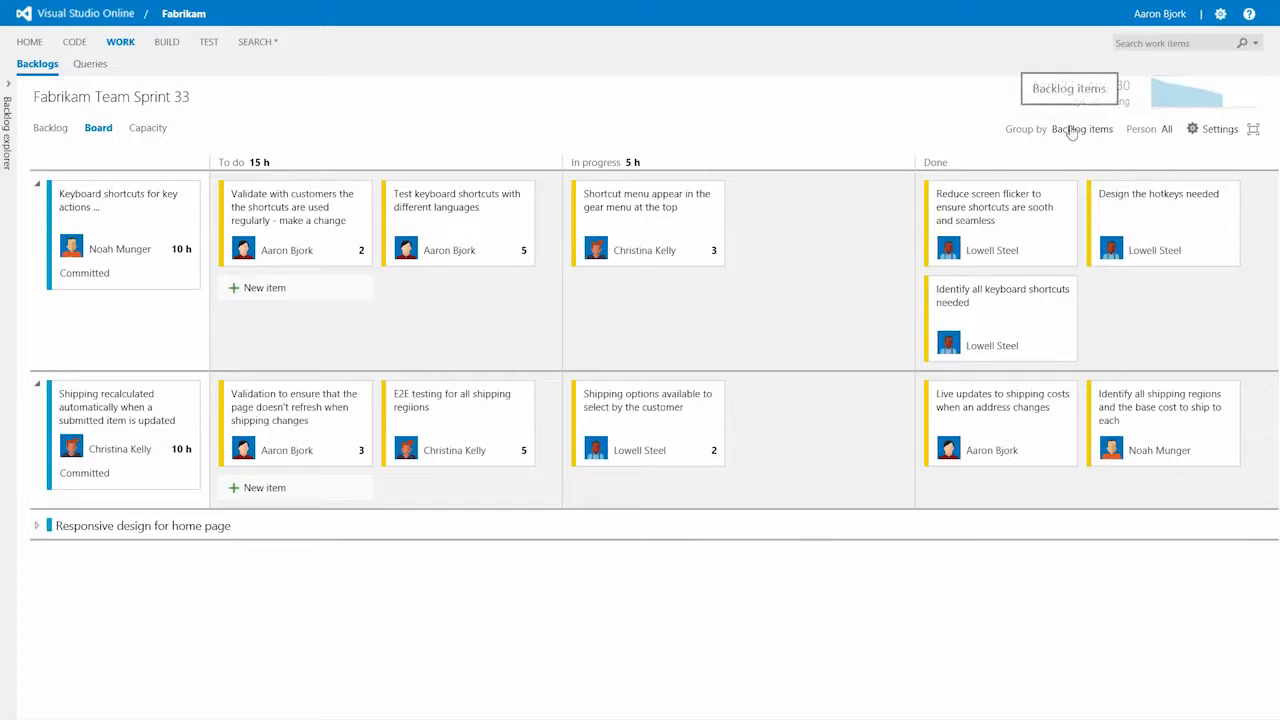
Review the sprint board grouped by People, and restore the grouping by Backlog items
left_click(1071, 132)
left_click(1050, 158)
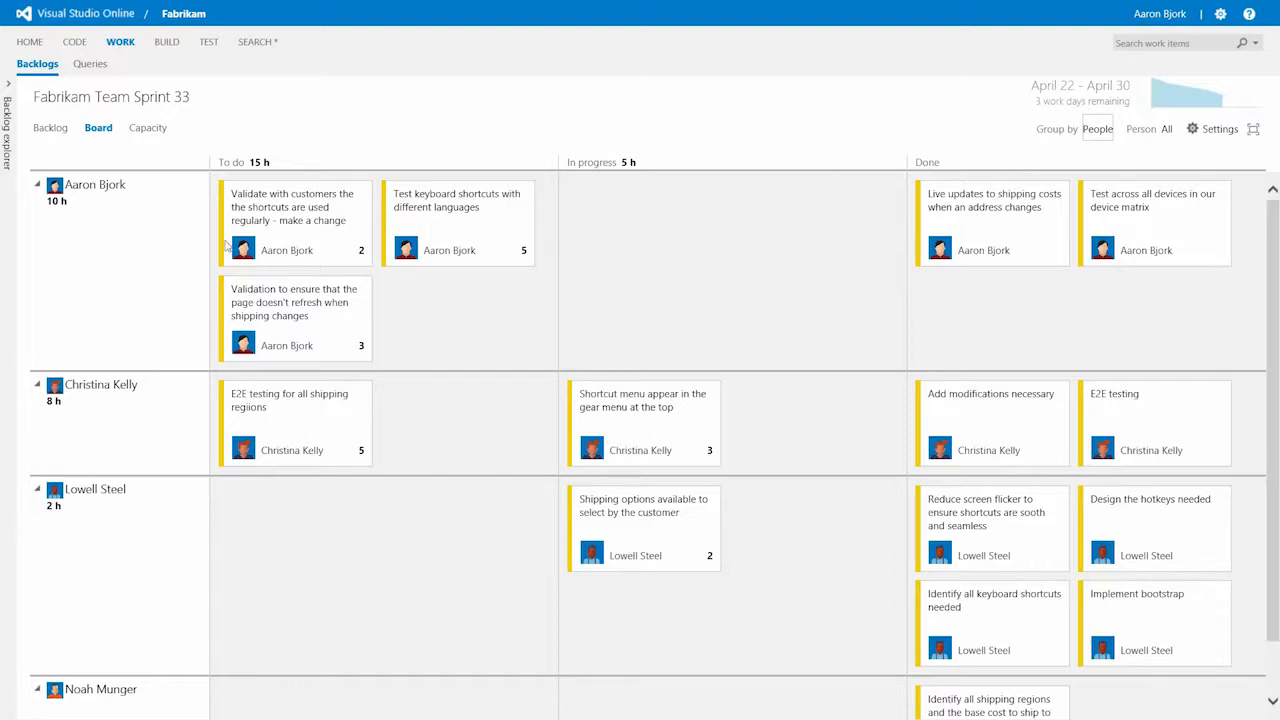
left_click(1100, 132)
left_click(1098, 181)
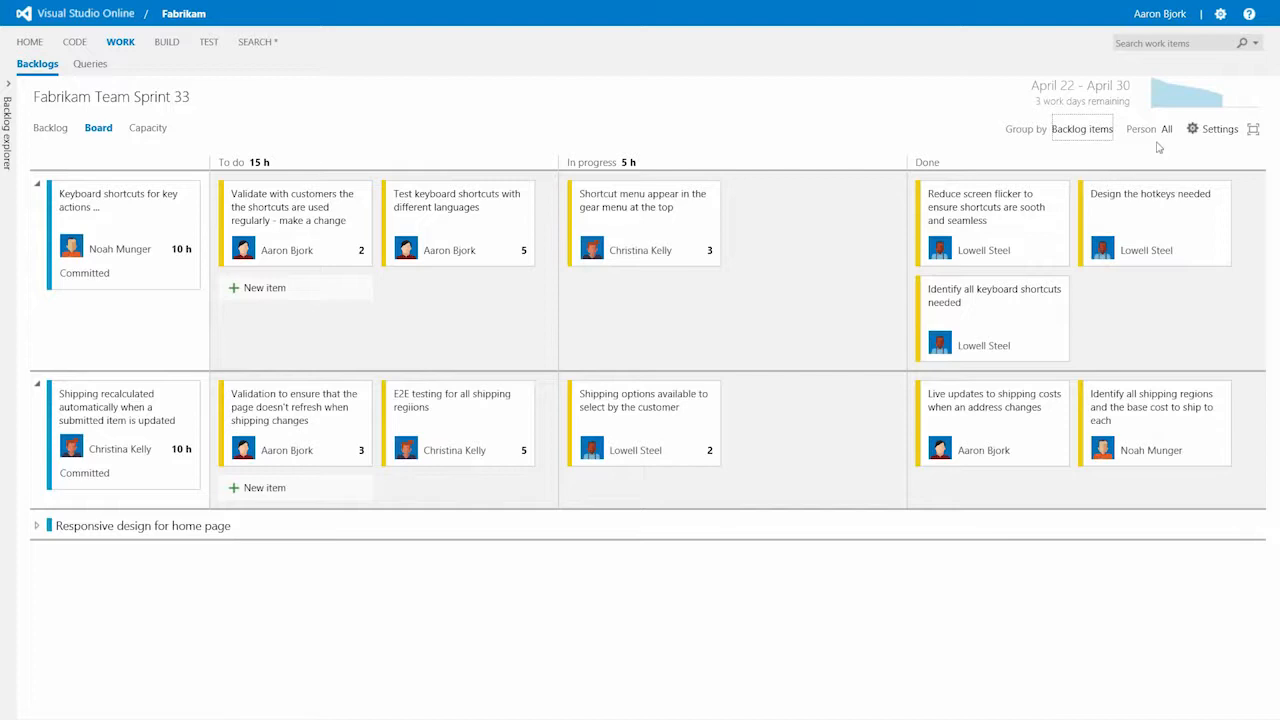
Highlight the signed-in member's tasks on the sprint board and move the shipping page refresh validation task to the keyboard shortcuts item's To do cell
left_click(1166, 132)
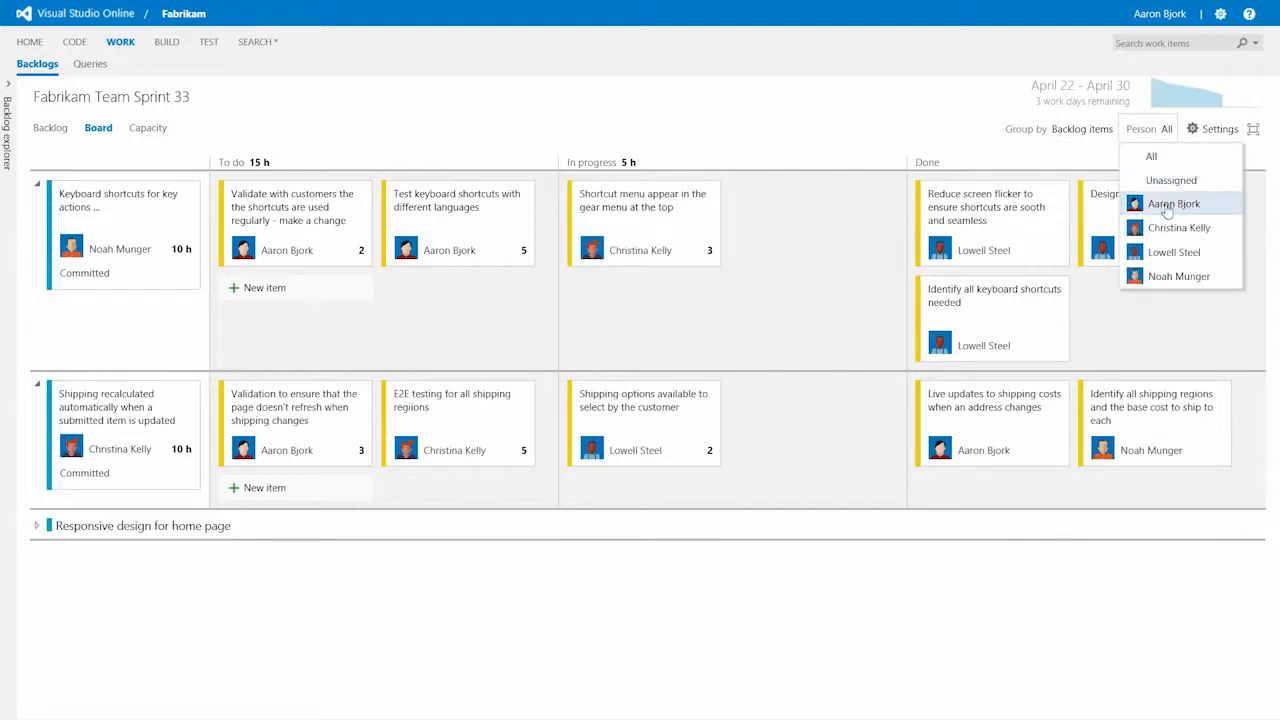
left_click(1166, 205)
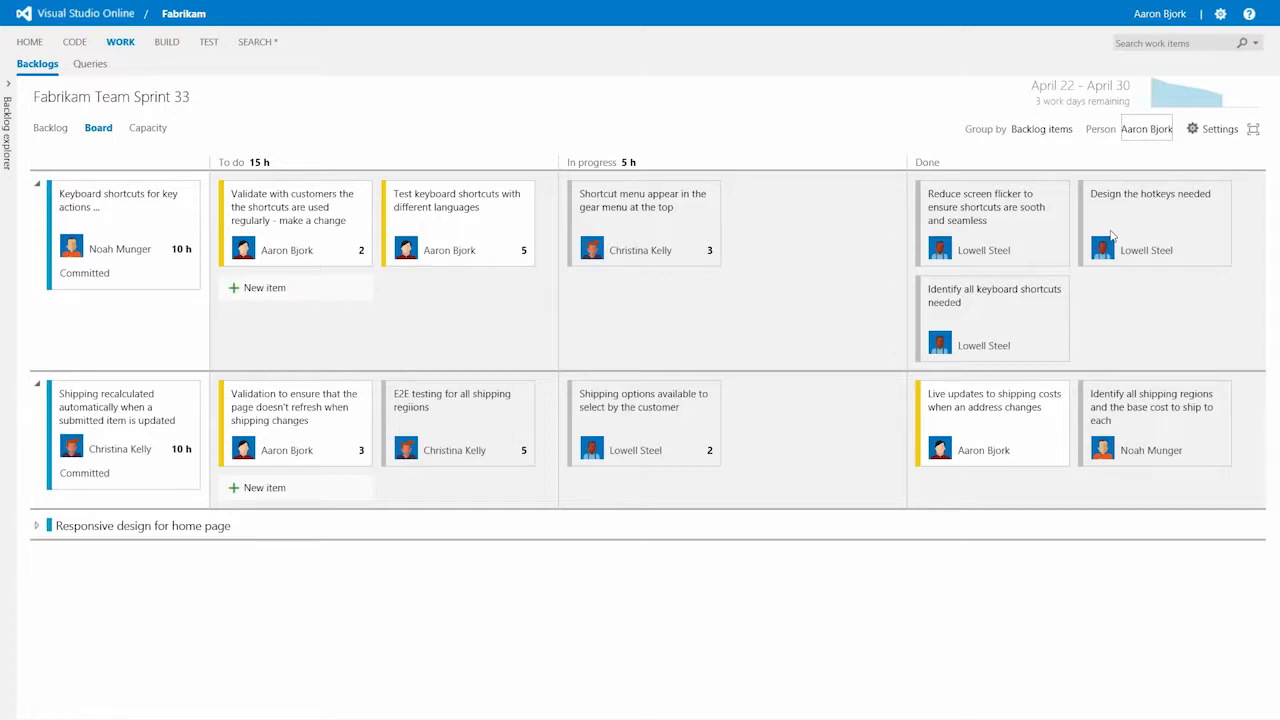
left_click_drag(312, 202, 340, 410)
left_click_drag(442, 416, 399, 302)
left_click_drag(312, 364, 302, 306)
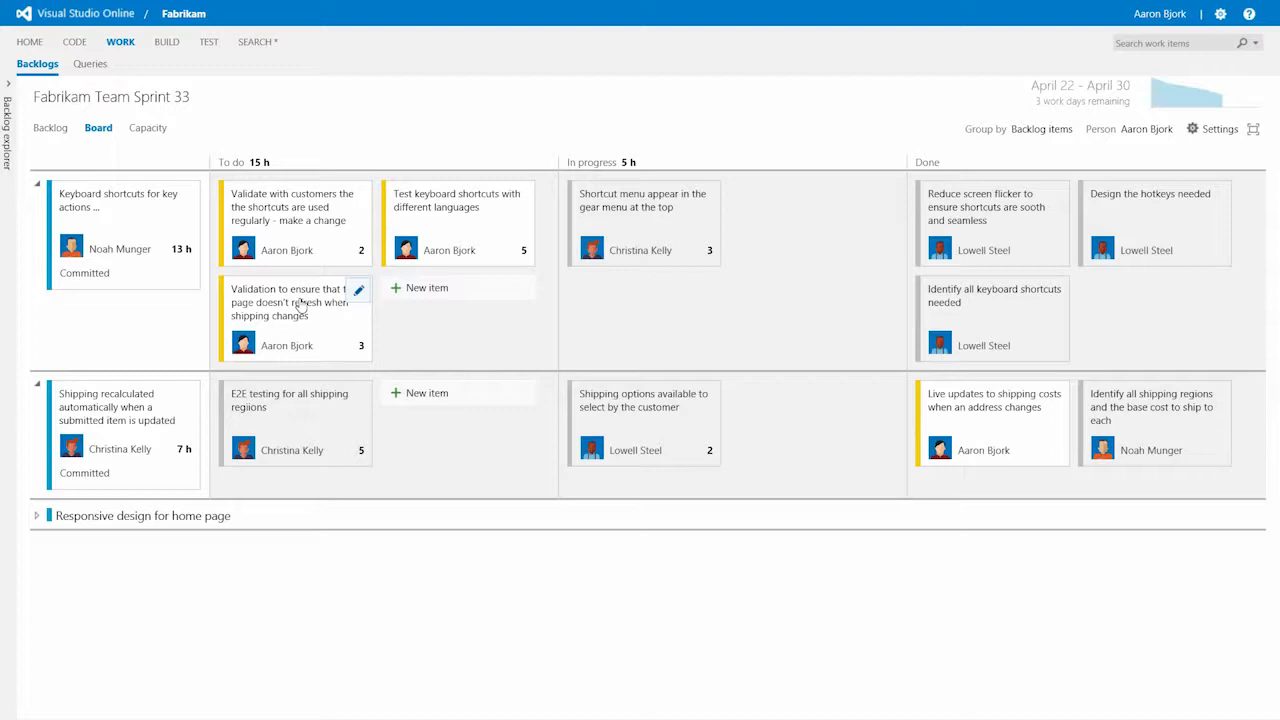
Open the favorite query "Tasks Needing Attention" for editing and enlarge its results area below the filter clauses
left_click(91, 66)
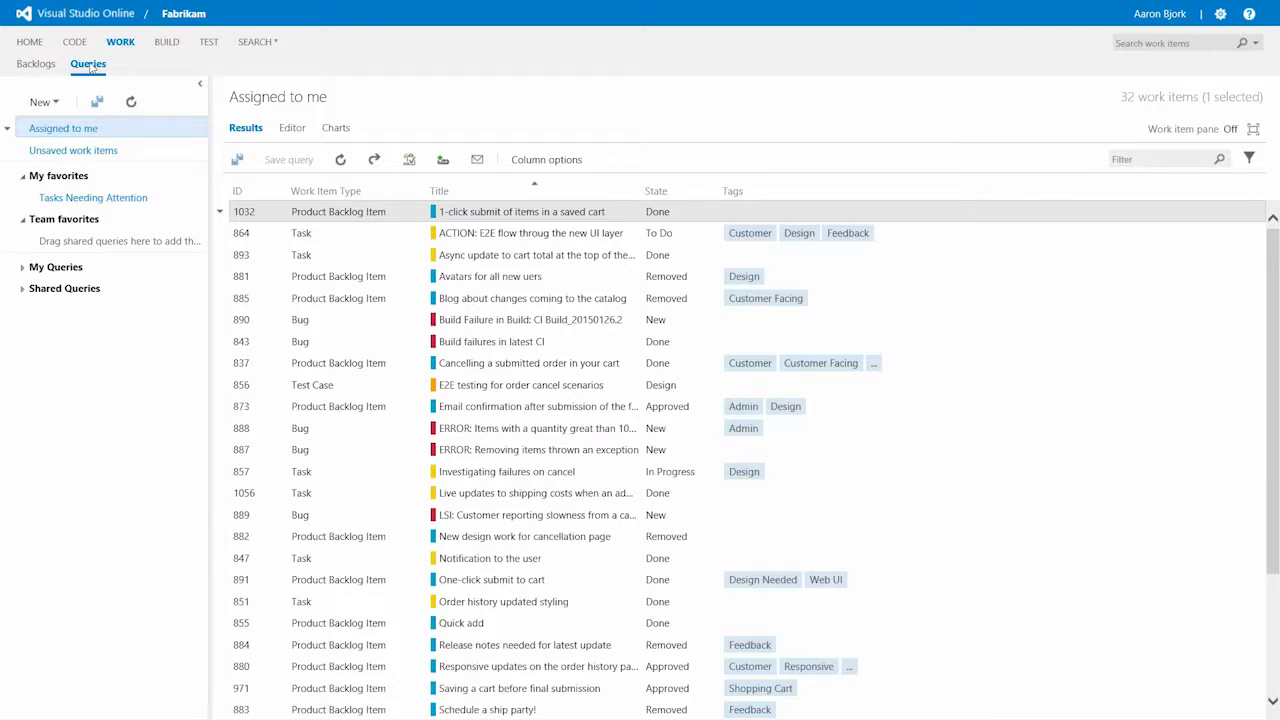
left_click(90, 200)
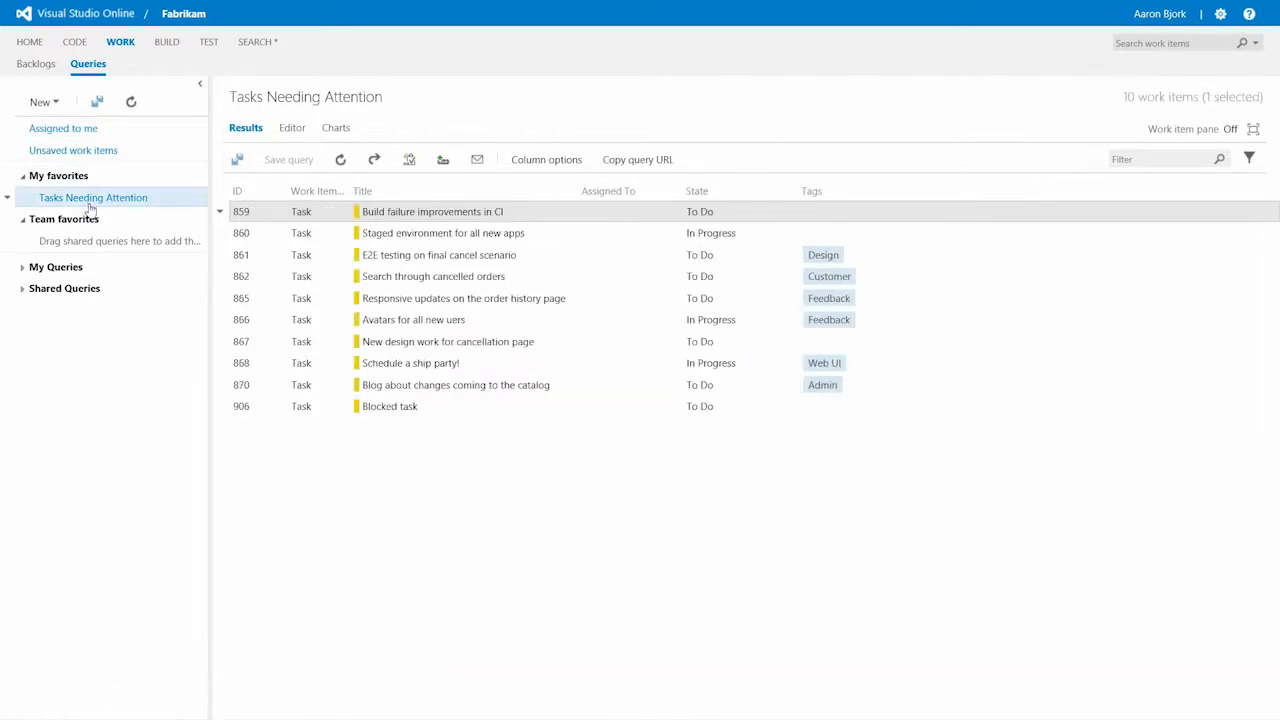
left_click(291, 128)
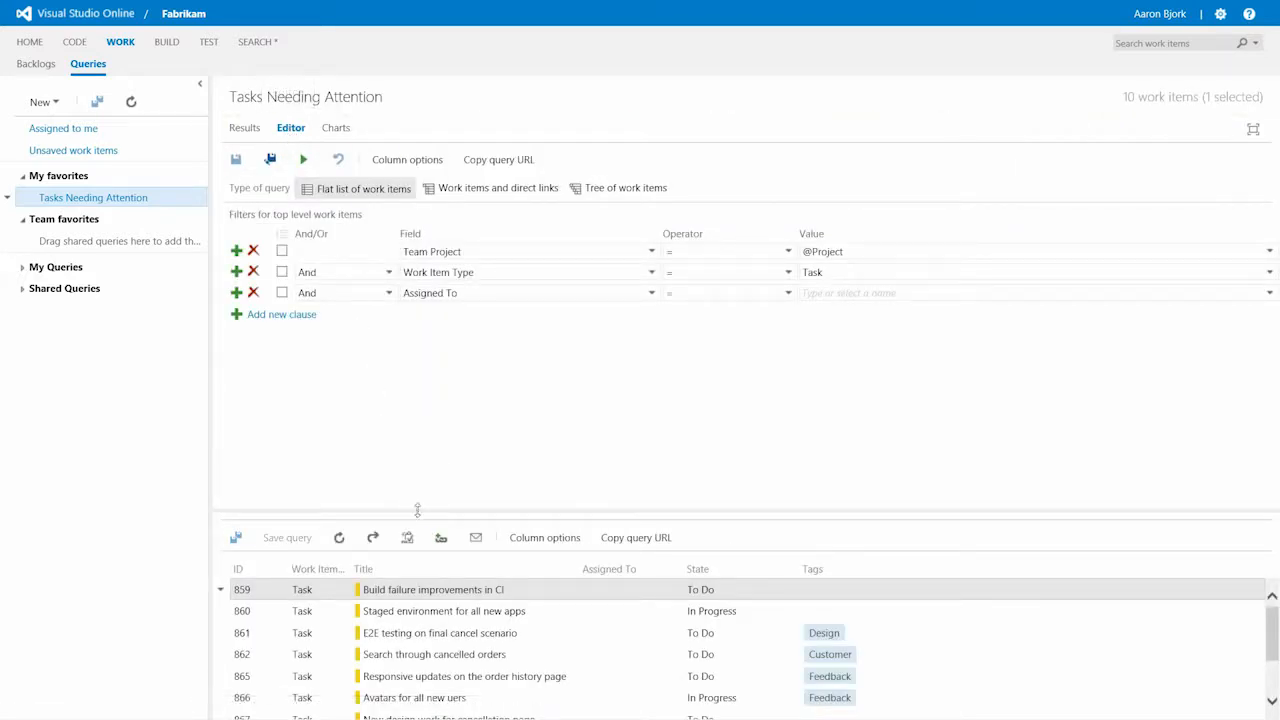
left_click_drag(415, 512, 390, 347)
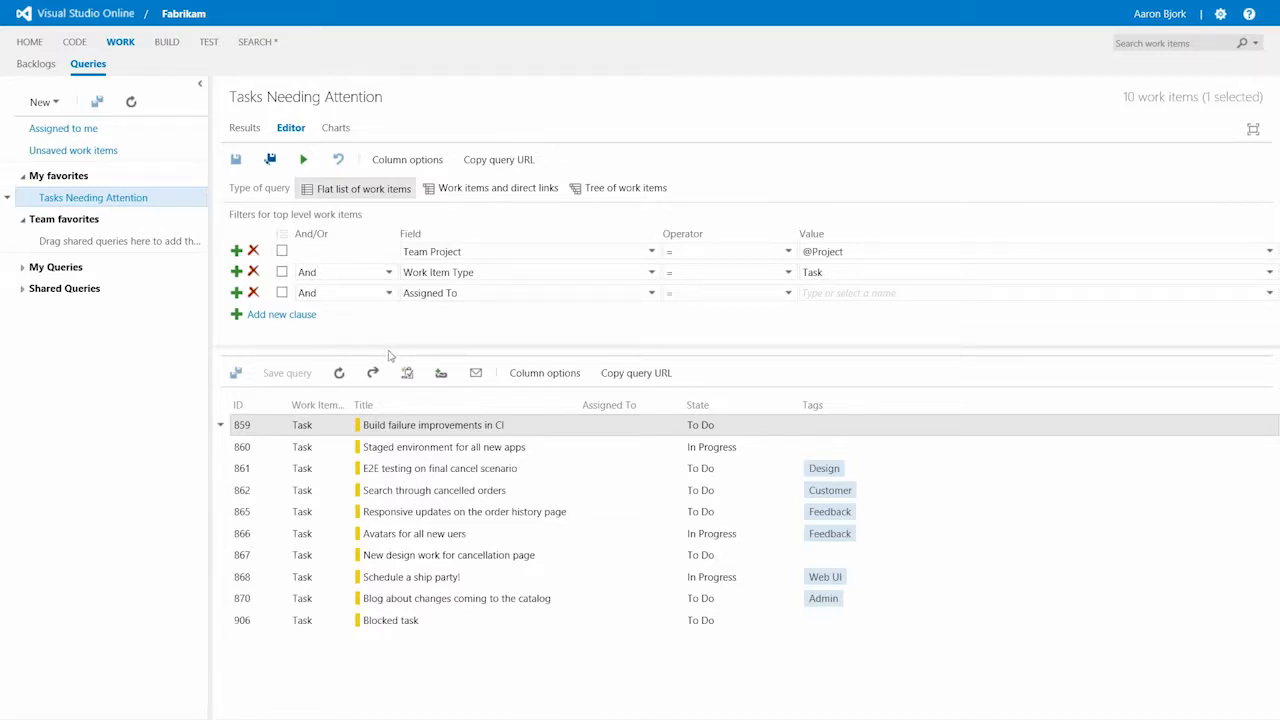
Start a new chart for the Tasks Needing Attention query as a Column chart grouped by State
left_click(338, 130)
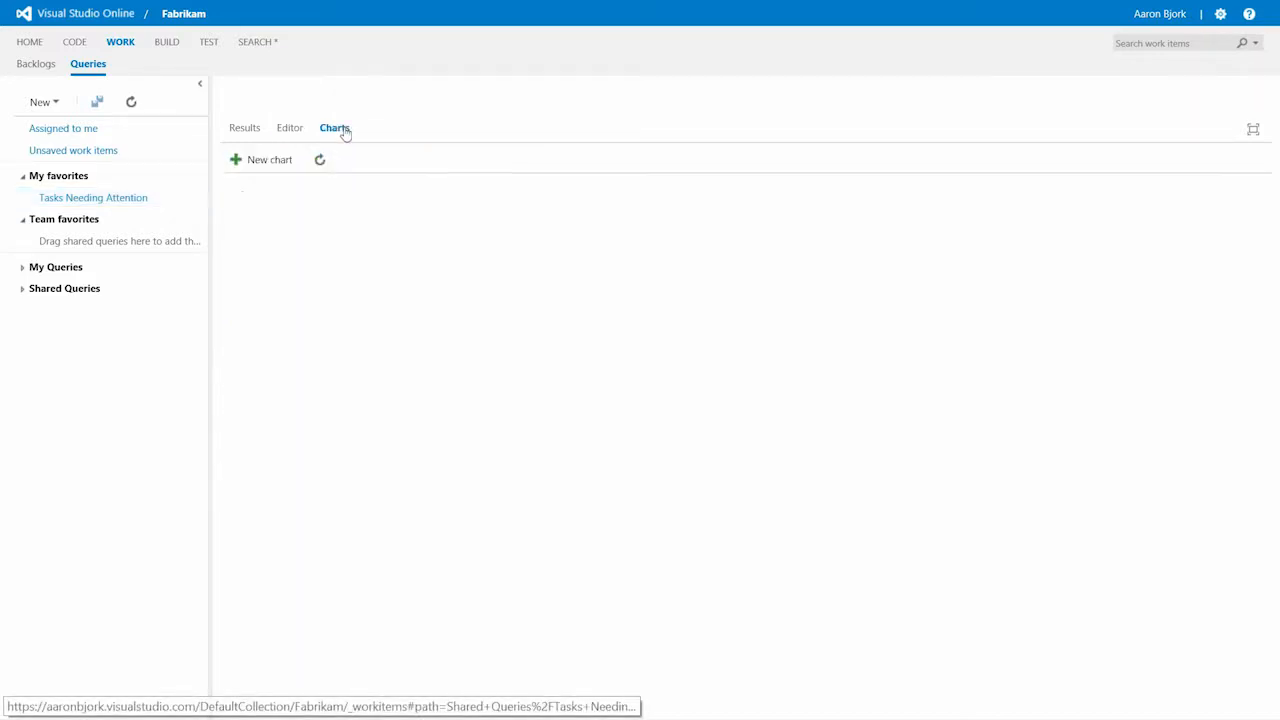
left_click(274, 163)
left_click(541, 272)
left_click(532, 306)
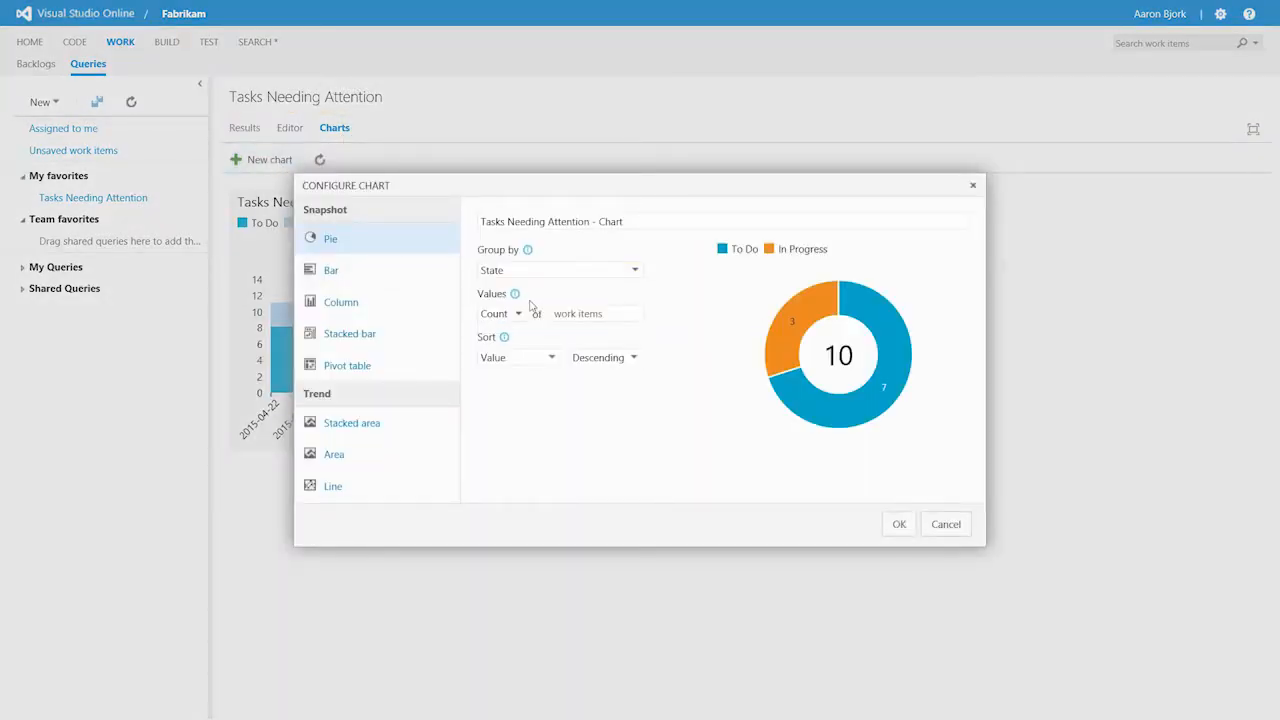
left_click(386, 335)
left_click(368, 304)
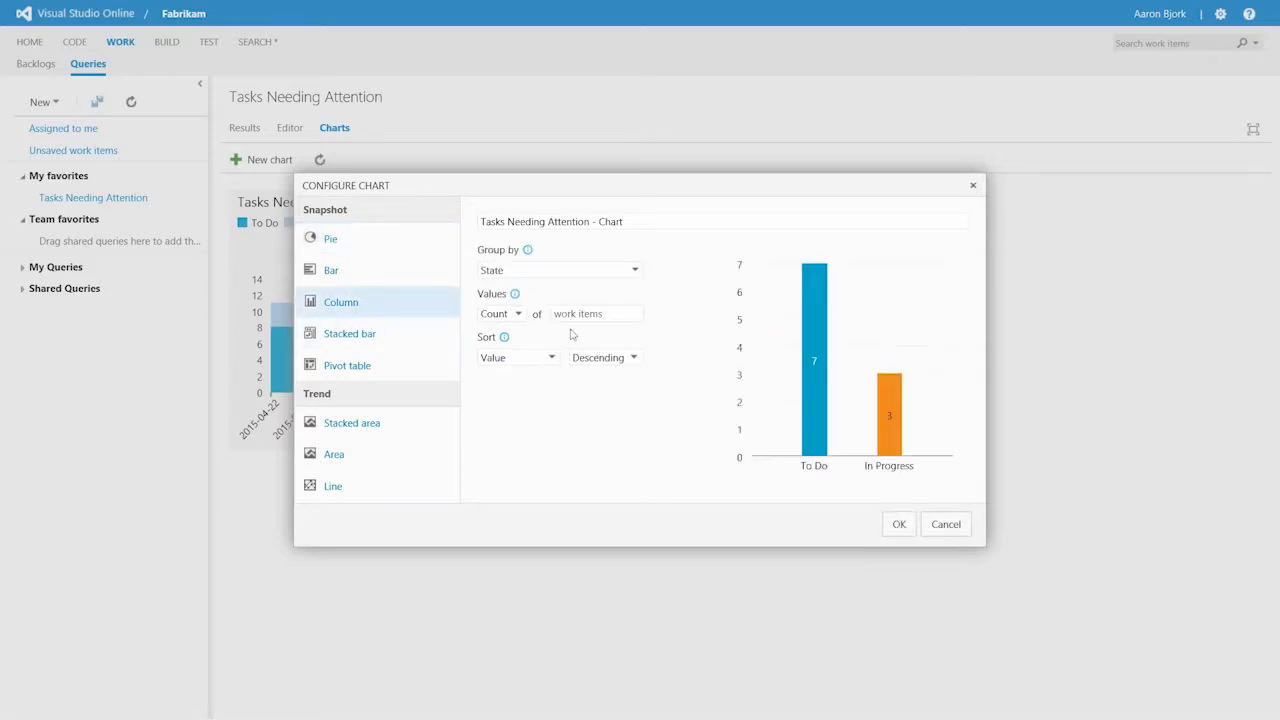
Color the chart's To Do column red and its In Progress column dark teal green, and save the chart
left_click(810, 388)
left_click(820, 402)
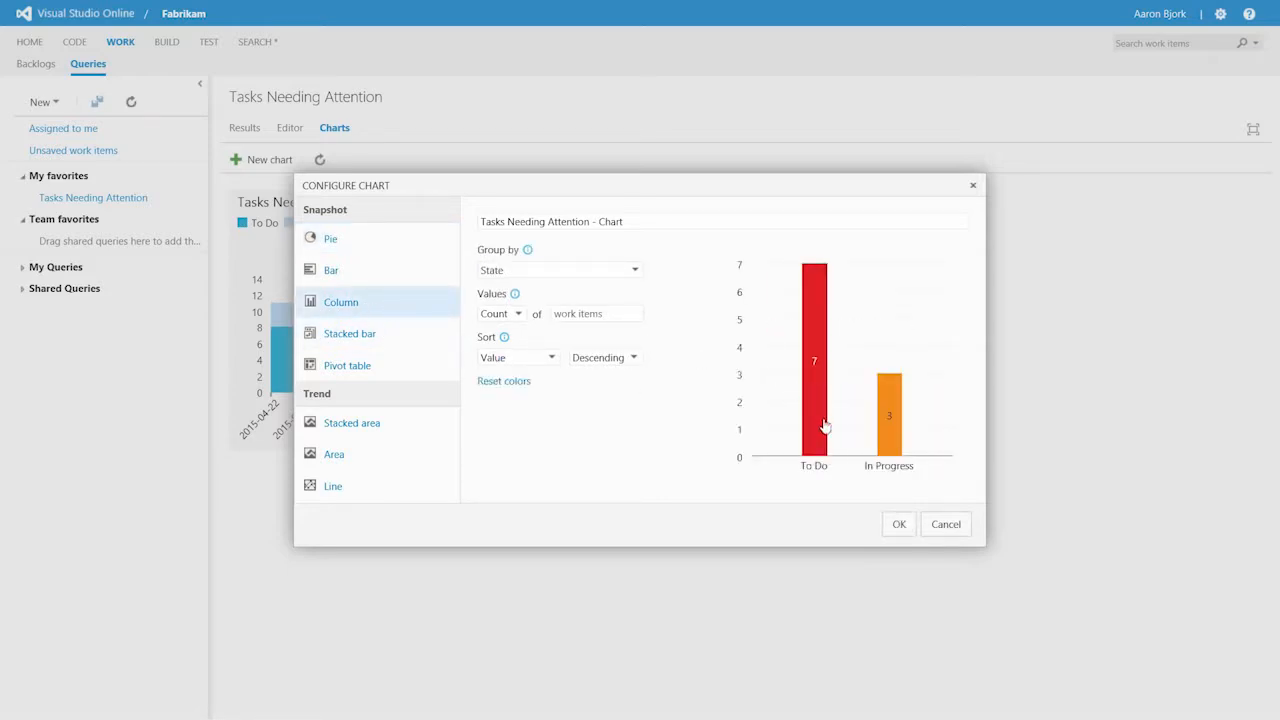
left_click(900, 424)
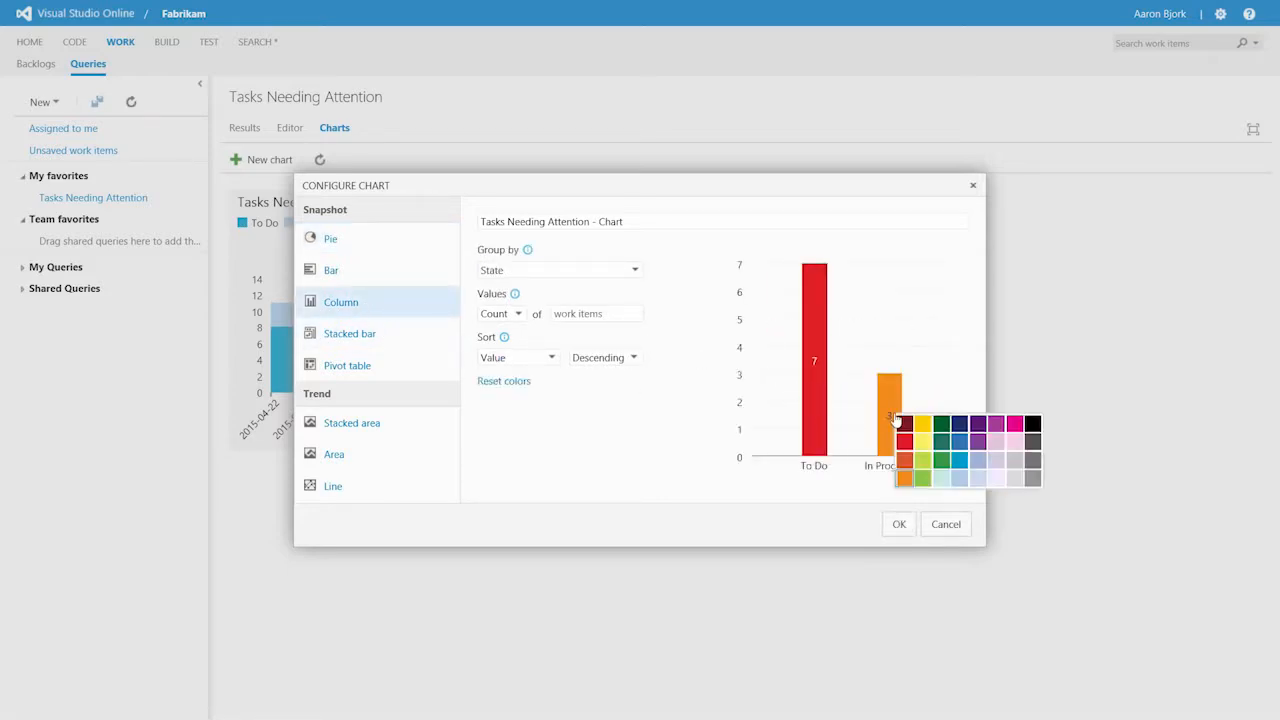
left_click(942, 452)
left_click(903, 526)
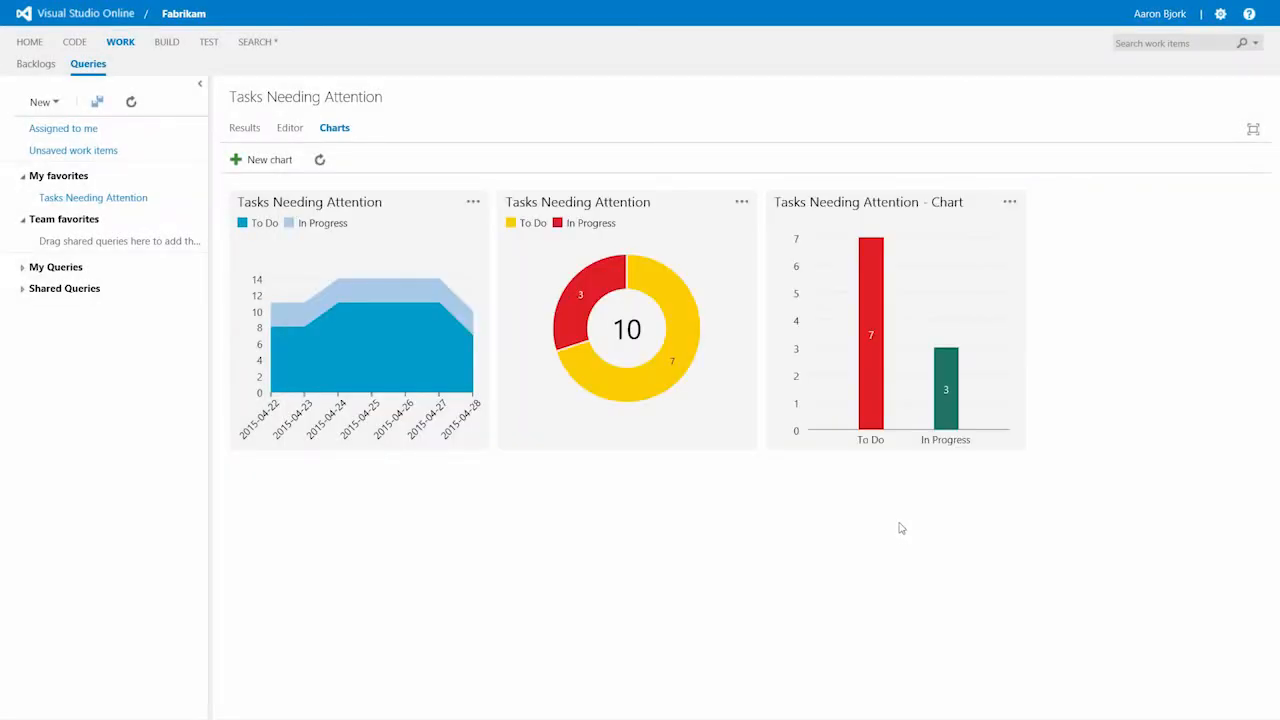
Pin the new column chart to the project homepage and place it directly below the CI Build tile
left_click(1010, 203)
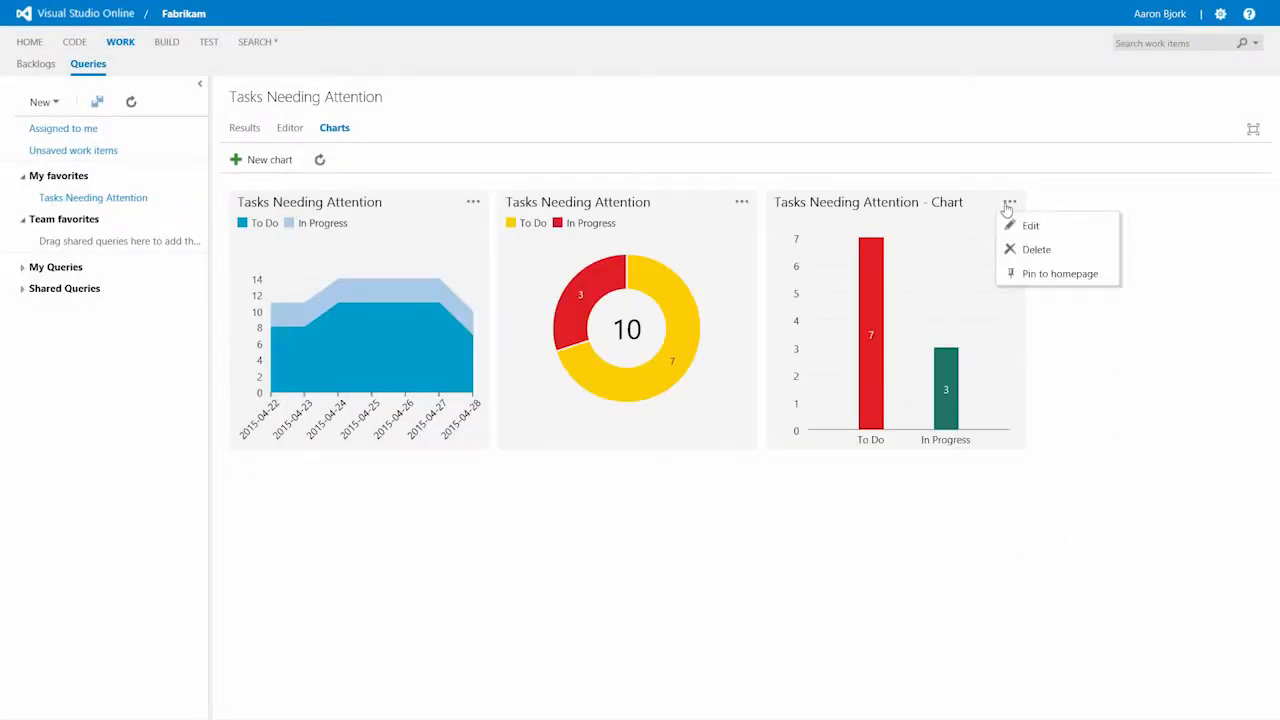
left_click(1029, 276)
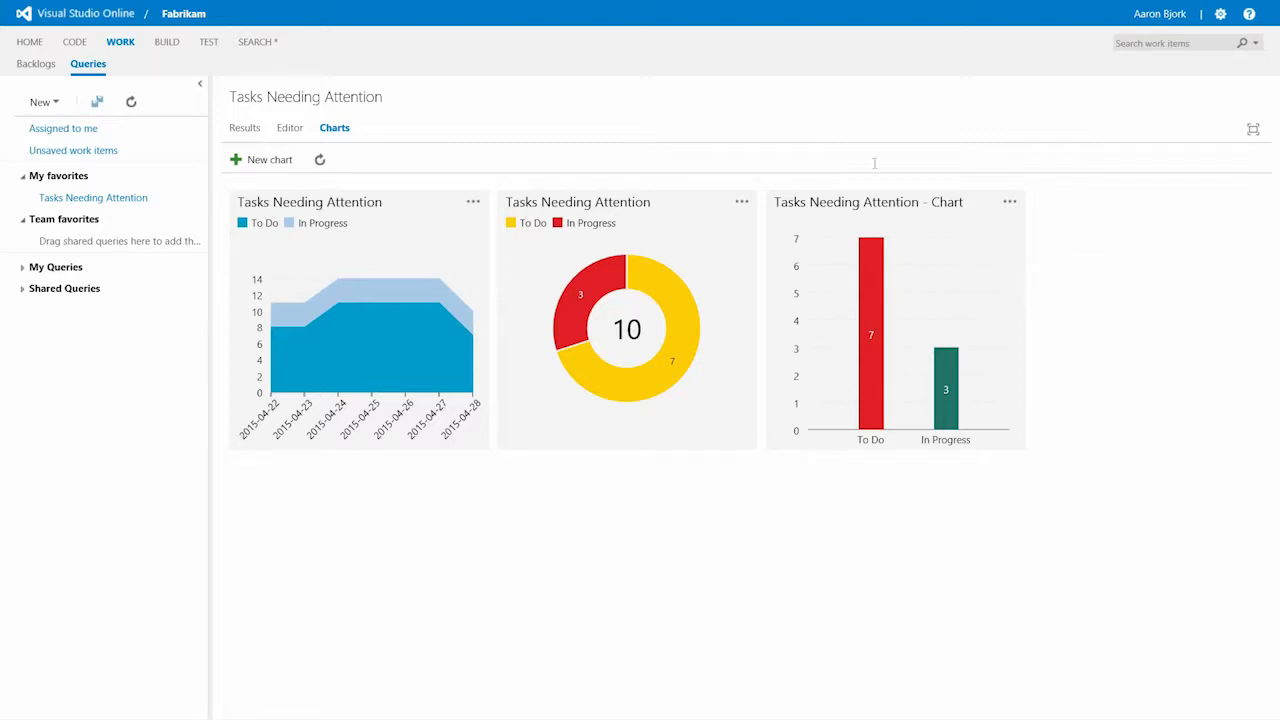
left_click(31, 46)
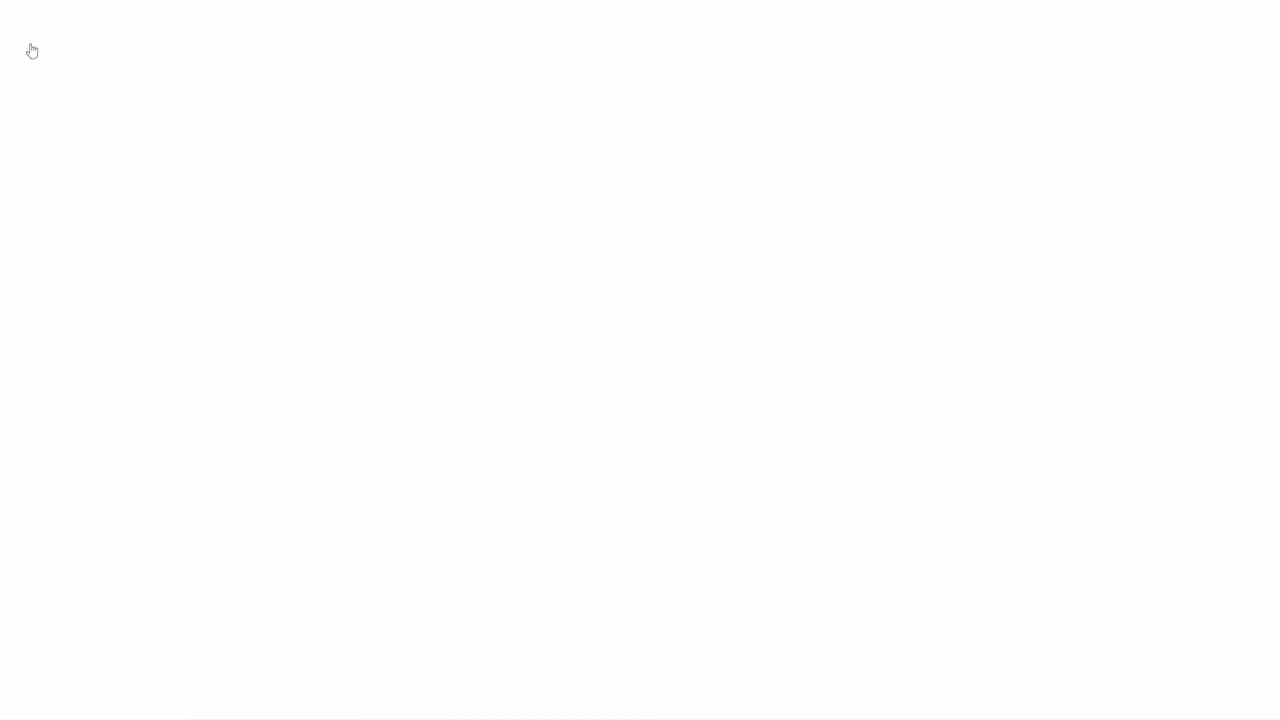
scroll(173, 524, "down", 3)
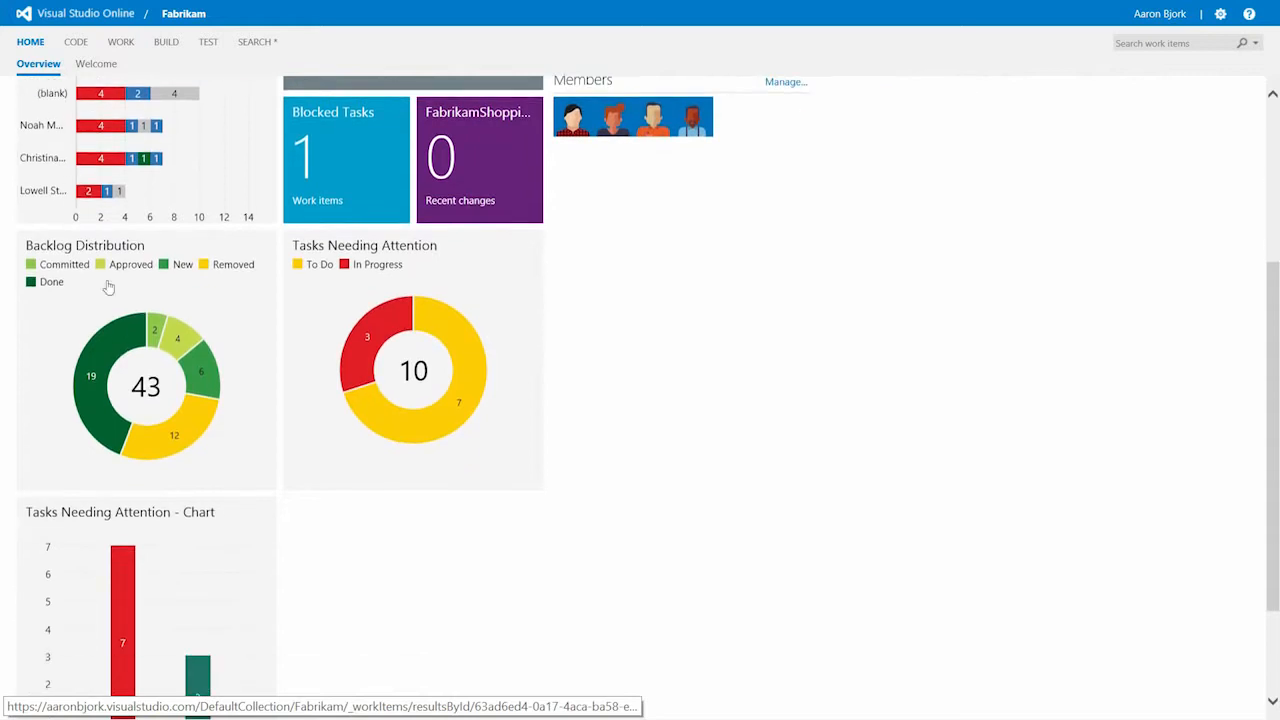
left_click_drag(173, 524, 342, 400)
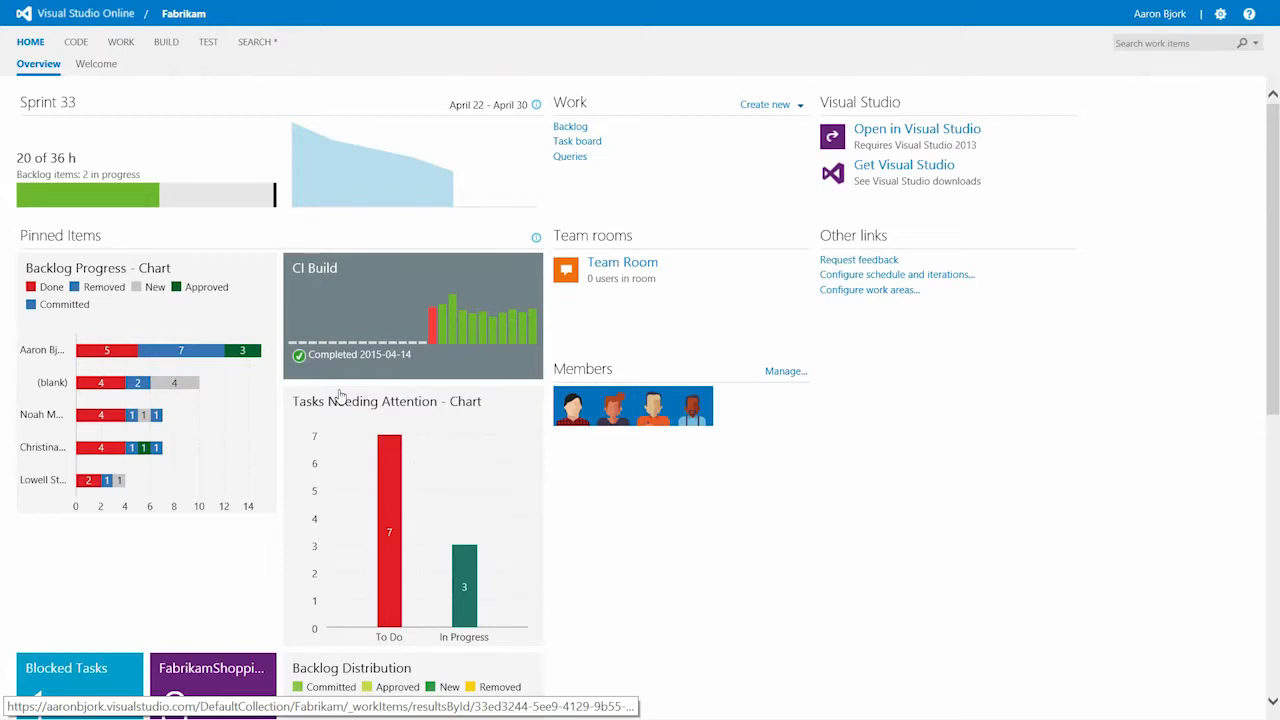